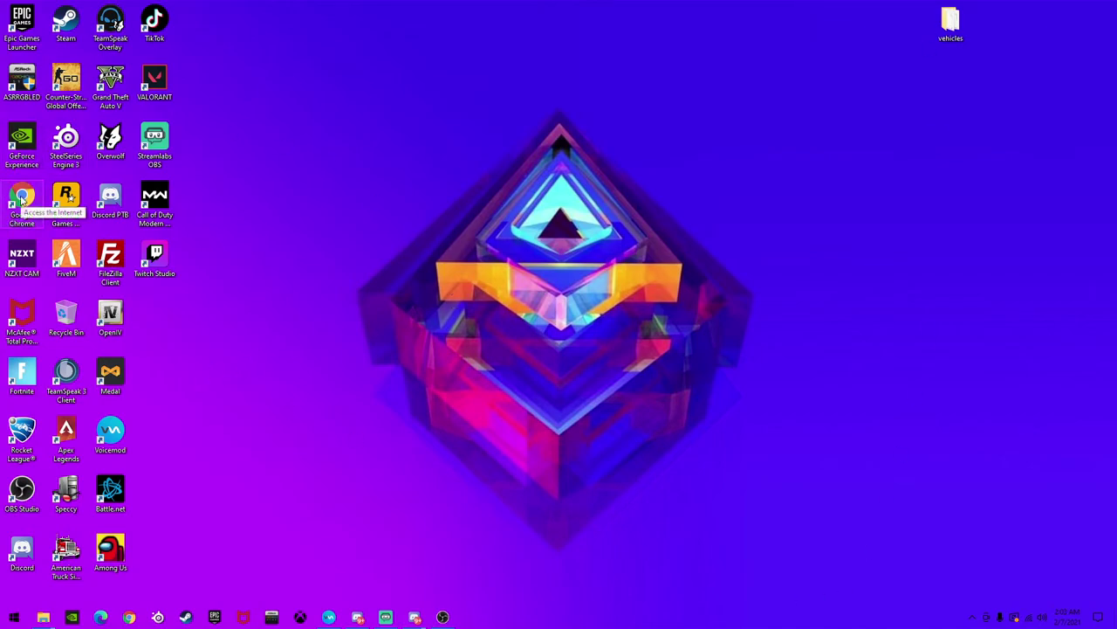
# Launch Google Chrome from its desktop shortcut
pyautogui.doubleClick(22, 200)
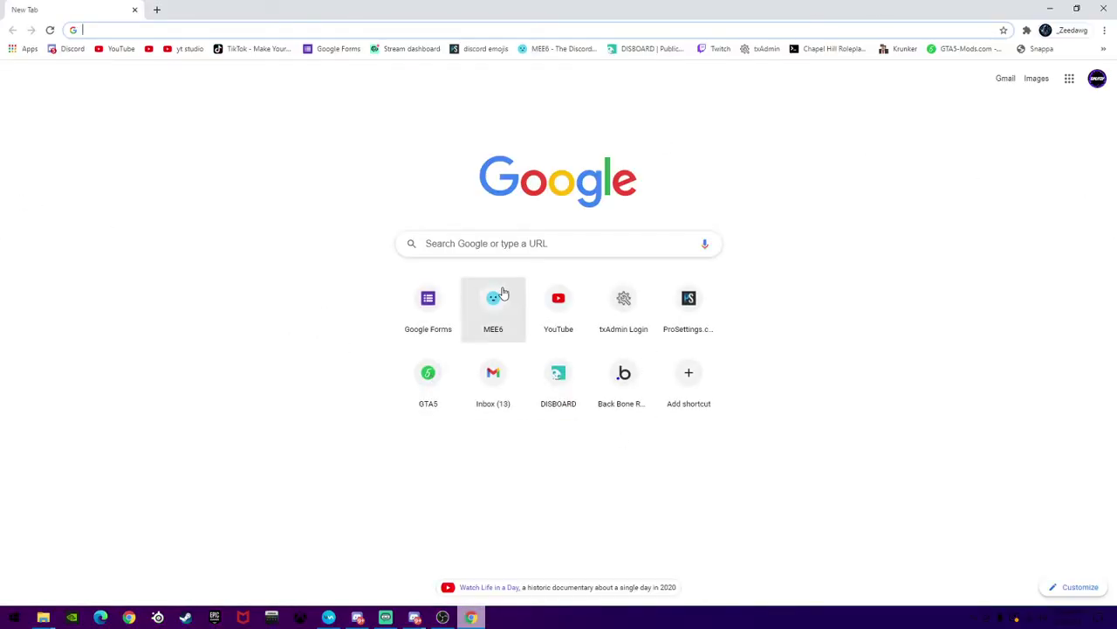
# Search Google for 'canva' and go to the Canva website from the results
pyautogui.click(454, 248)
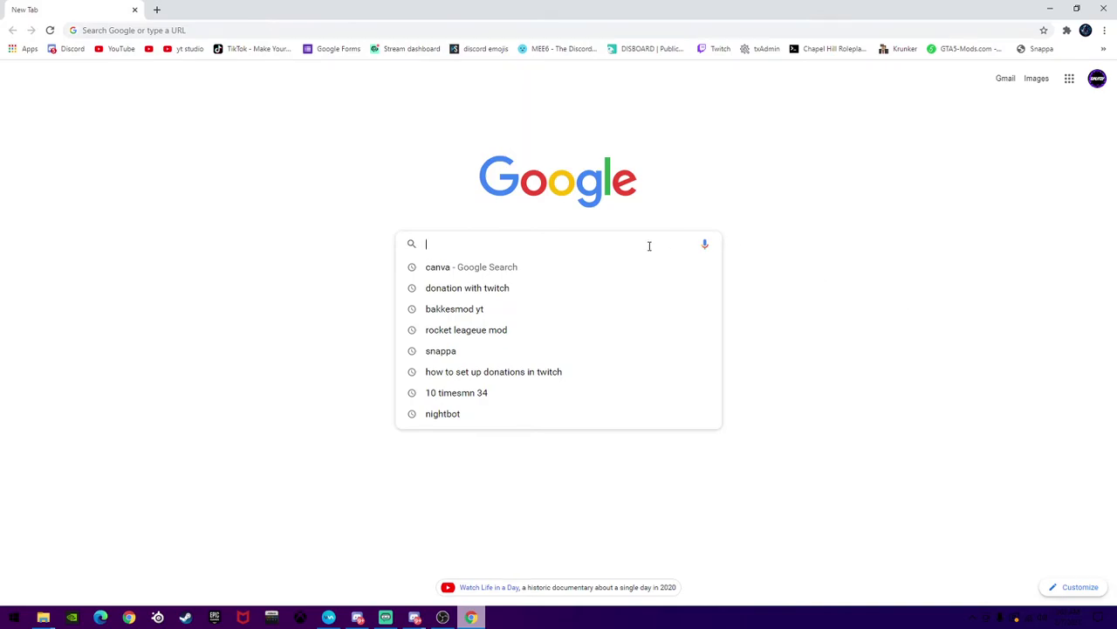
pyautogui.write('canva')
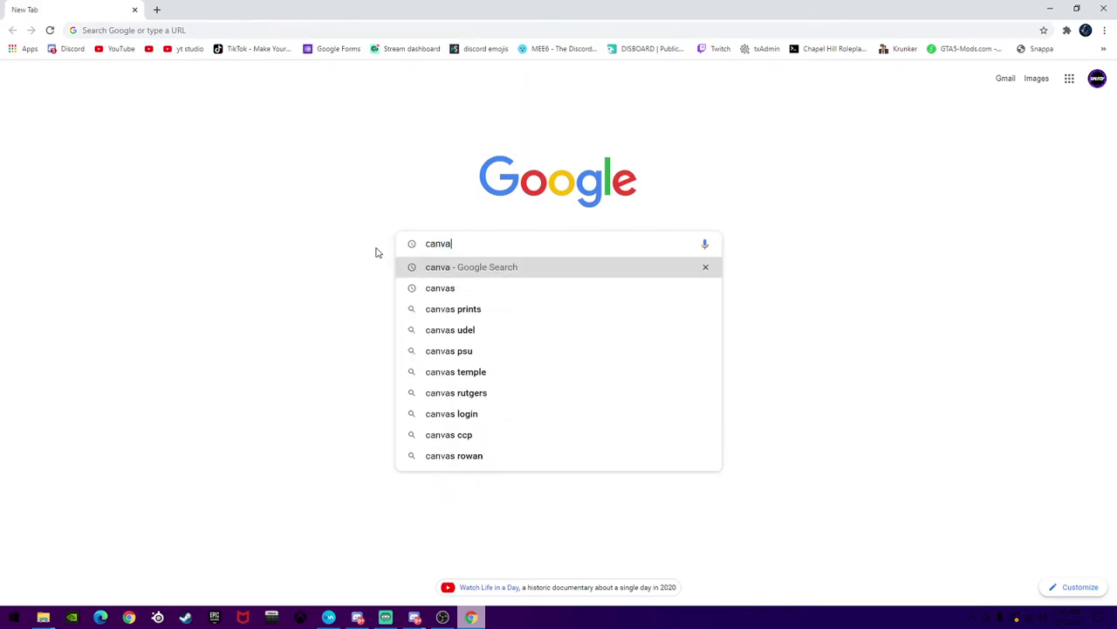
pyautogui.press('Return')
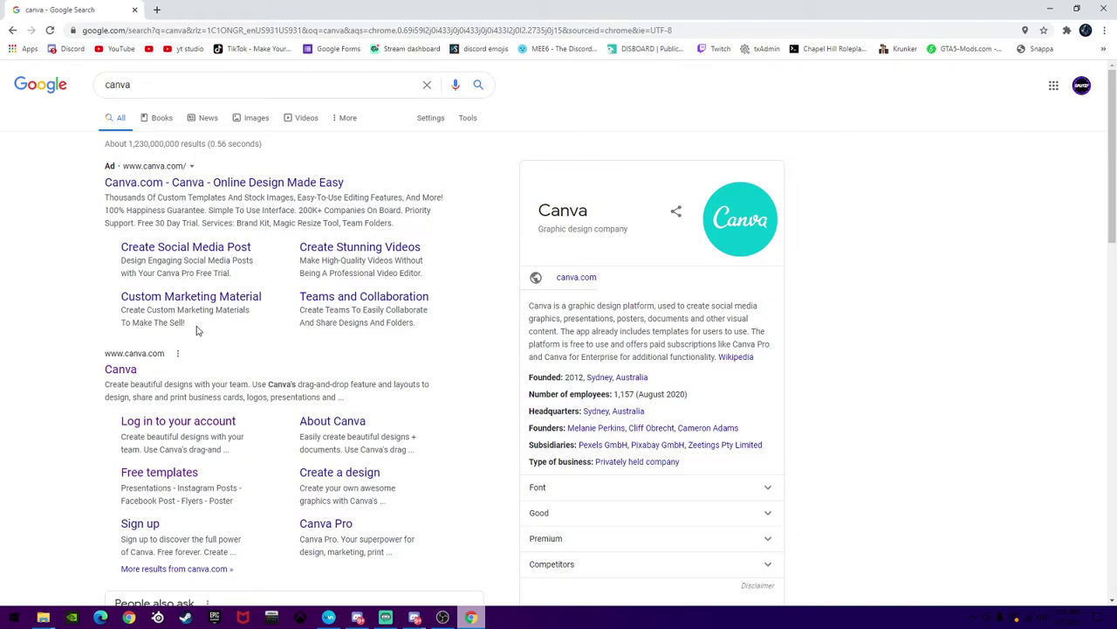
pyautogui.click(121, 370)
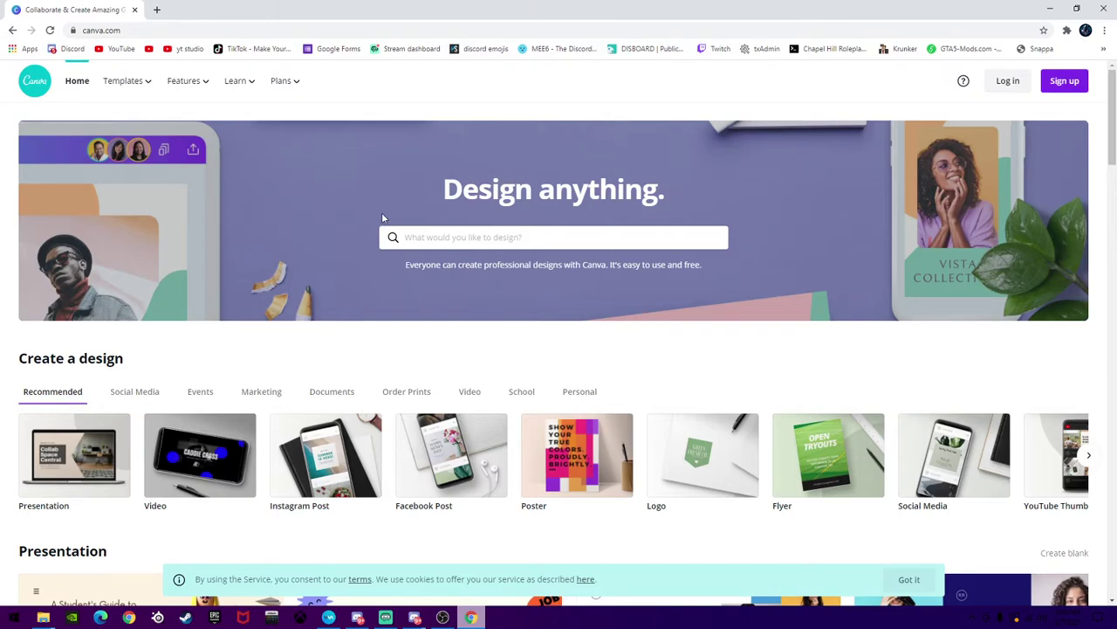
# Open Canva's sign-up dialog and choose to sign up with an e-mail address
pyautogui.click(1059, 83)
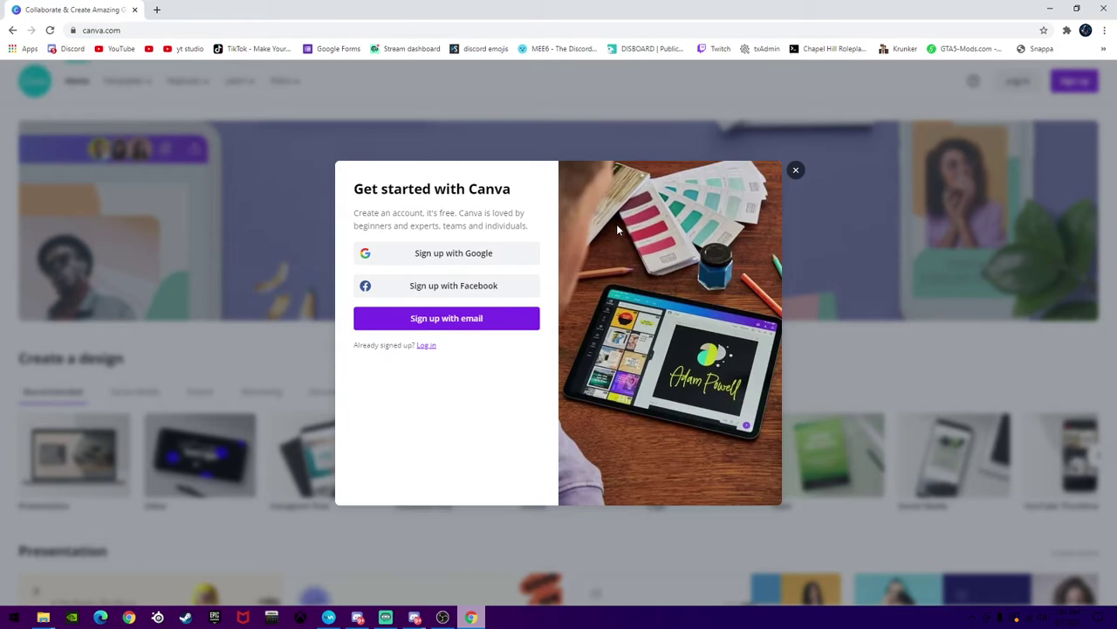
pyautogui.click(434, 320)
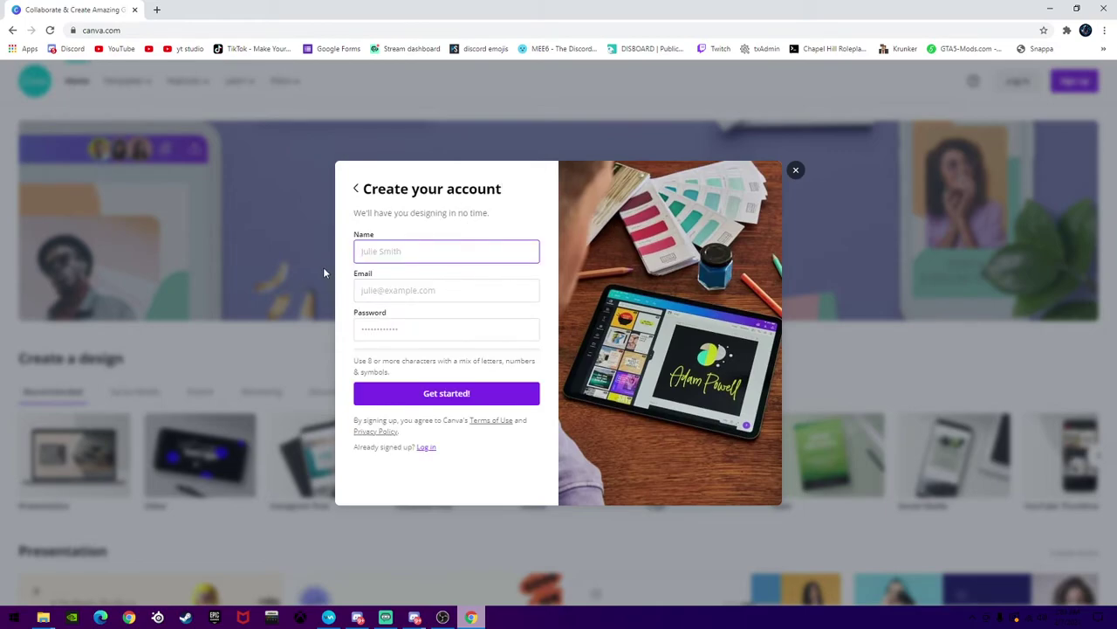
# Fill in the account name, e-mail address and password on Create your account, then submit
pyautogui.click(439, 246)
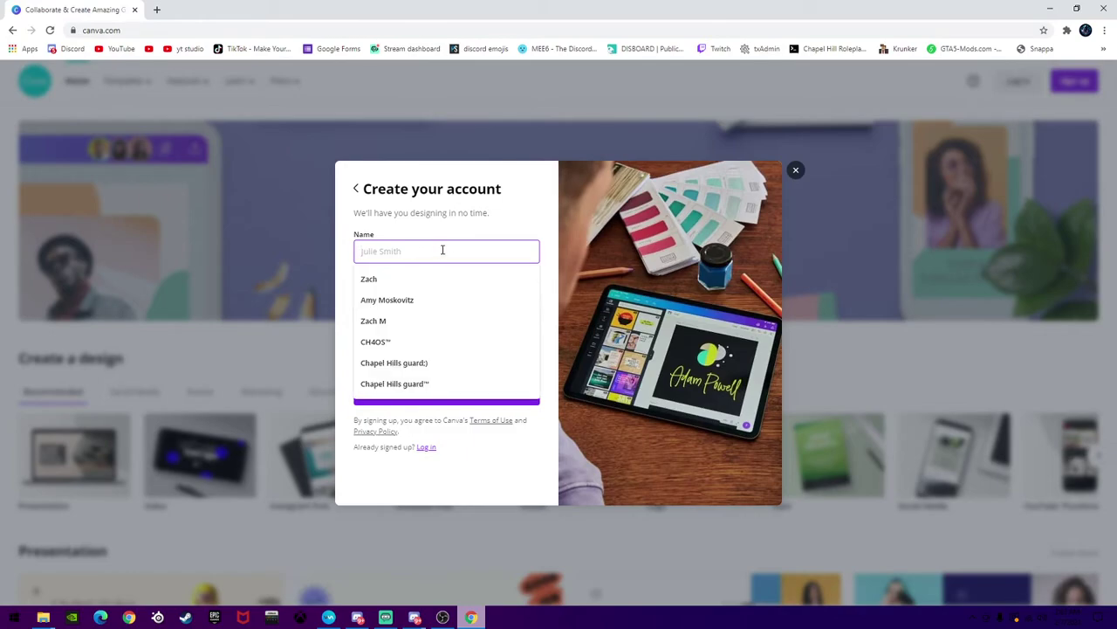
pyautogui.click(452, 233)
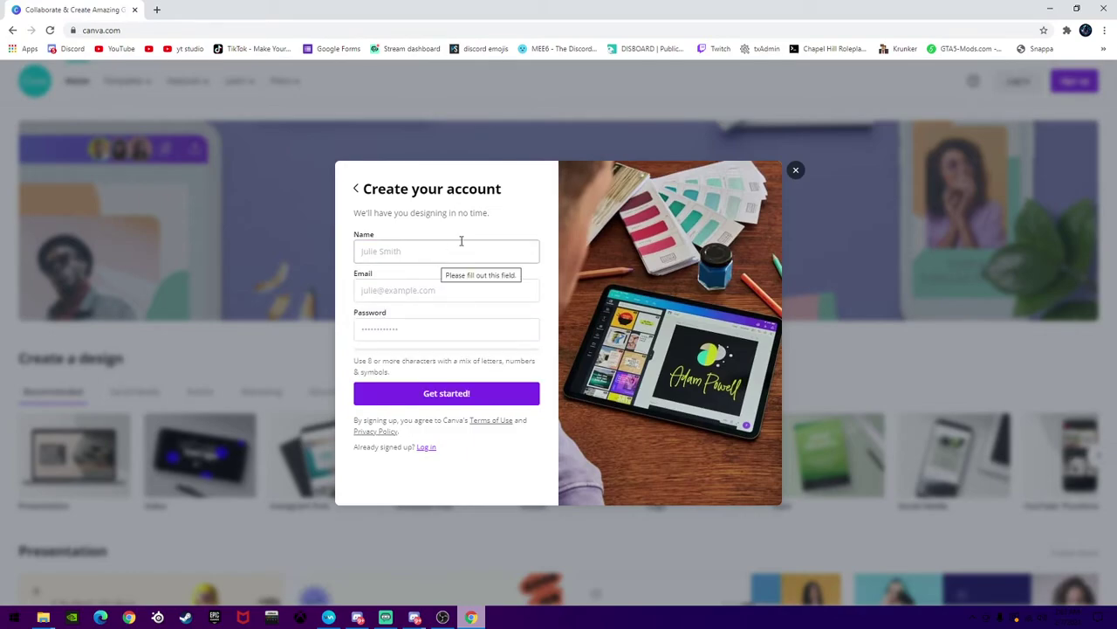
pyautogui.click(451, 250)
pyautogui.write('example')
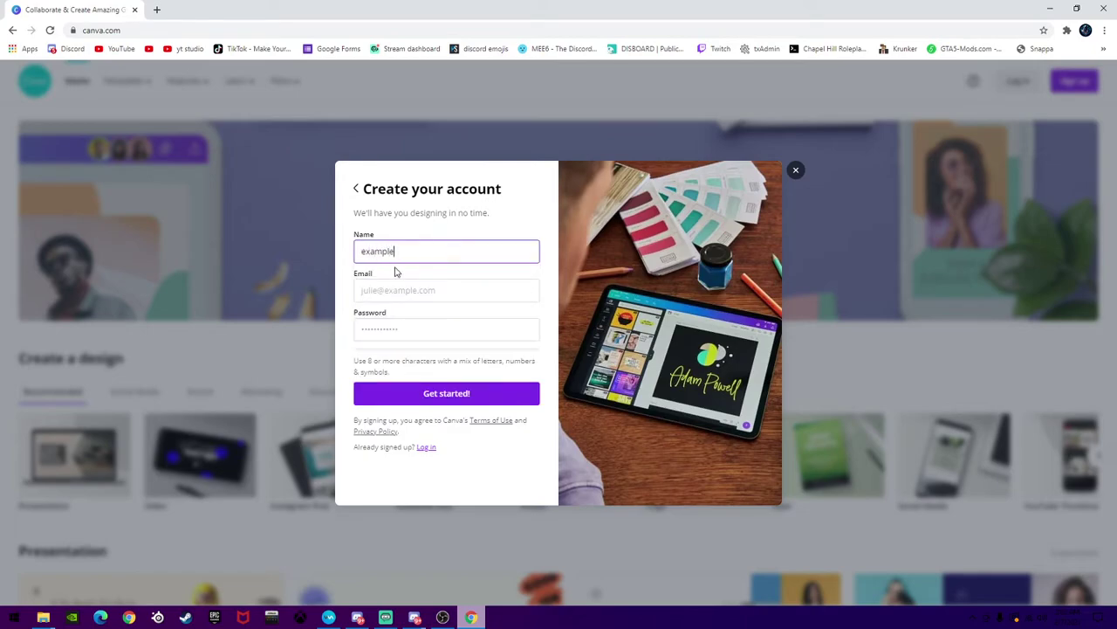
pyautogui.click(377, 293)
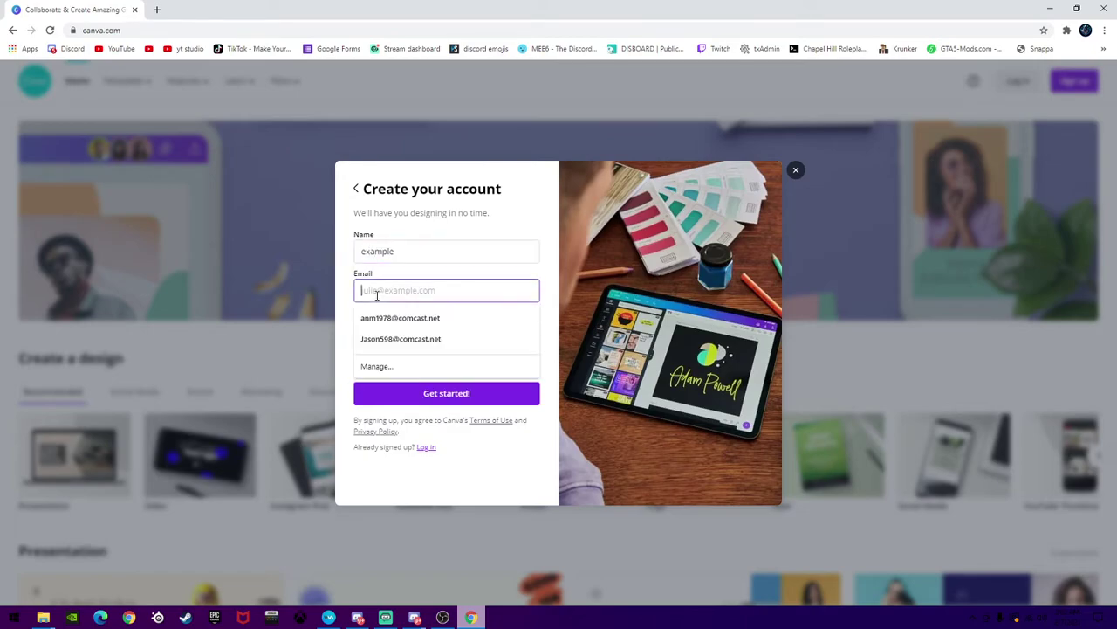
pyautogui.write('example@ex')
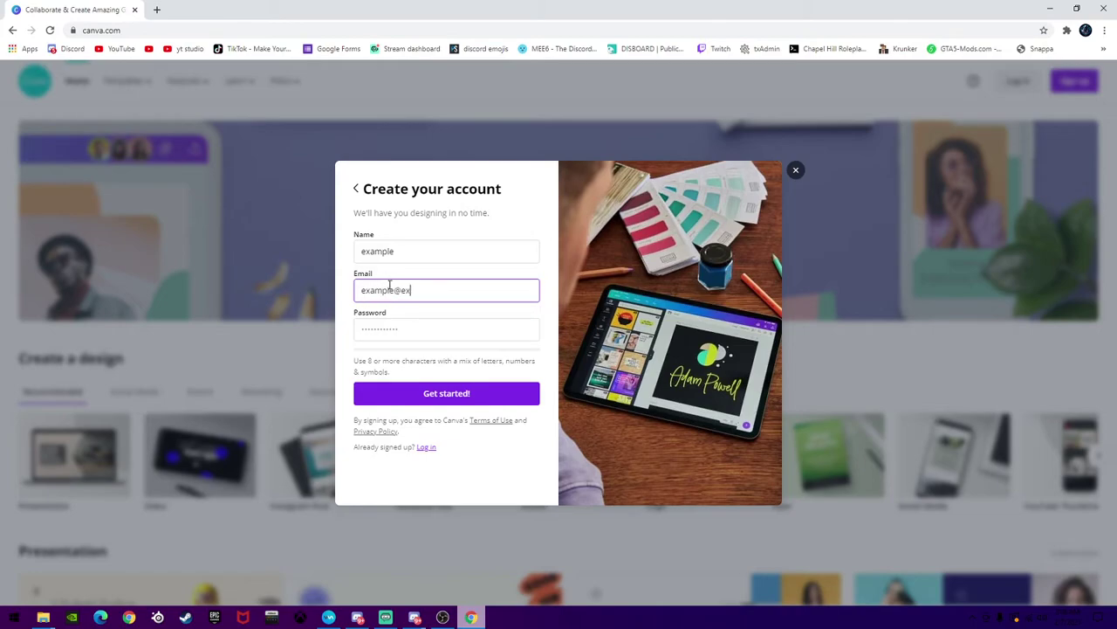
pyautogui.write('ample.net')
pyautogui.click(419, 328)
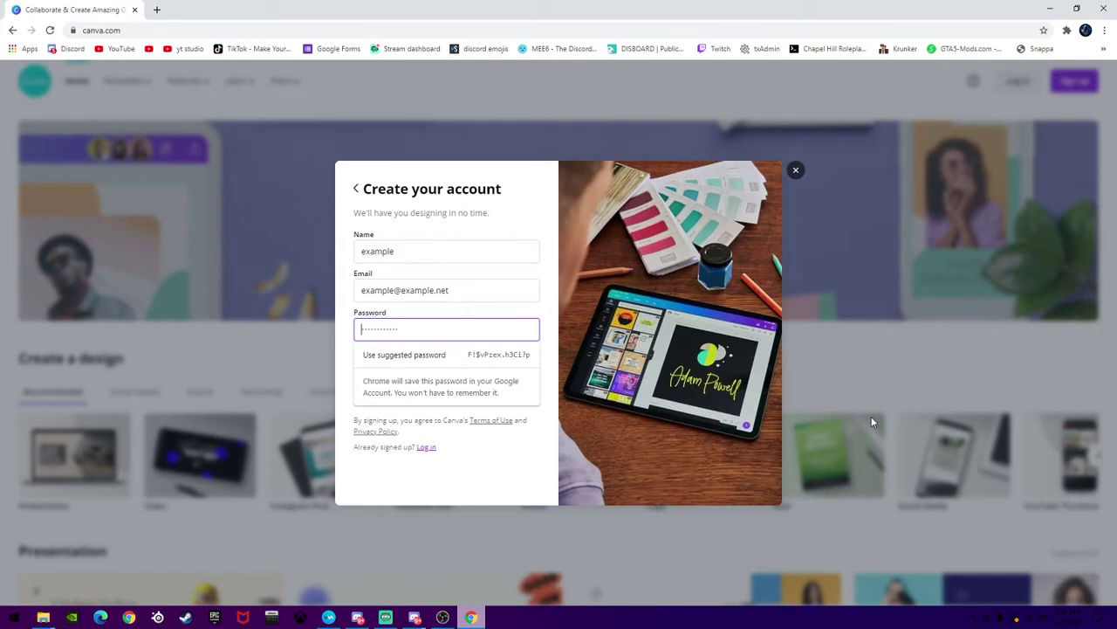
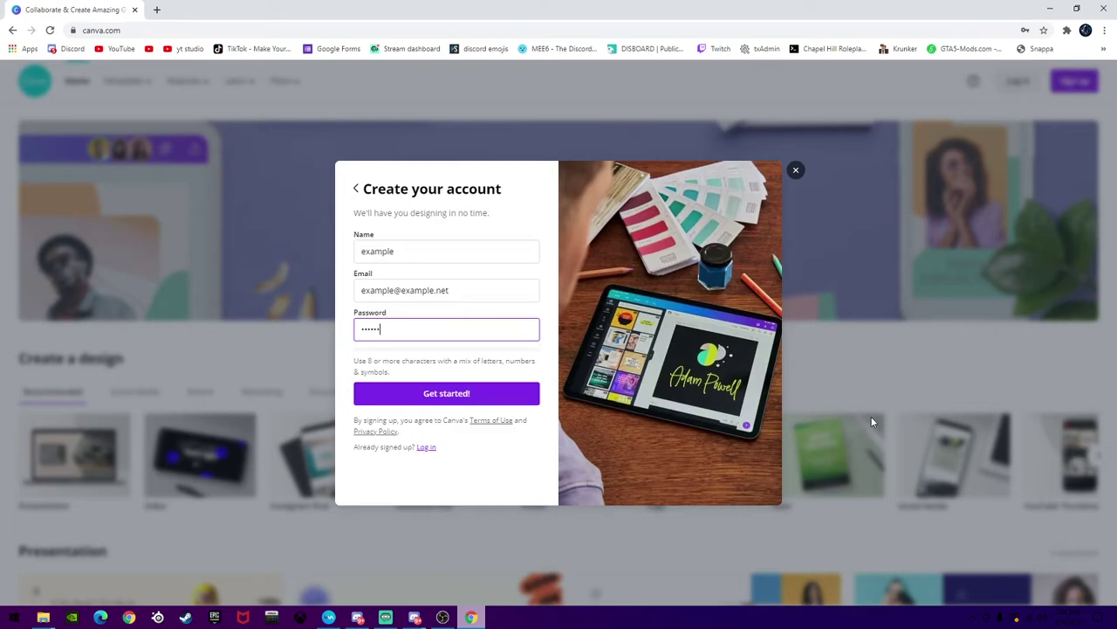
pyautogui.click(454, 384)
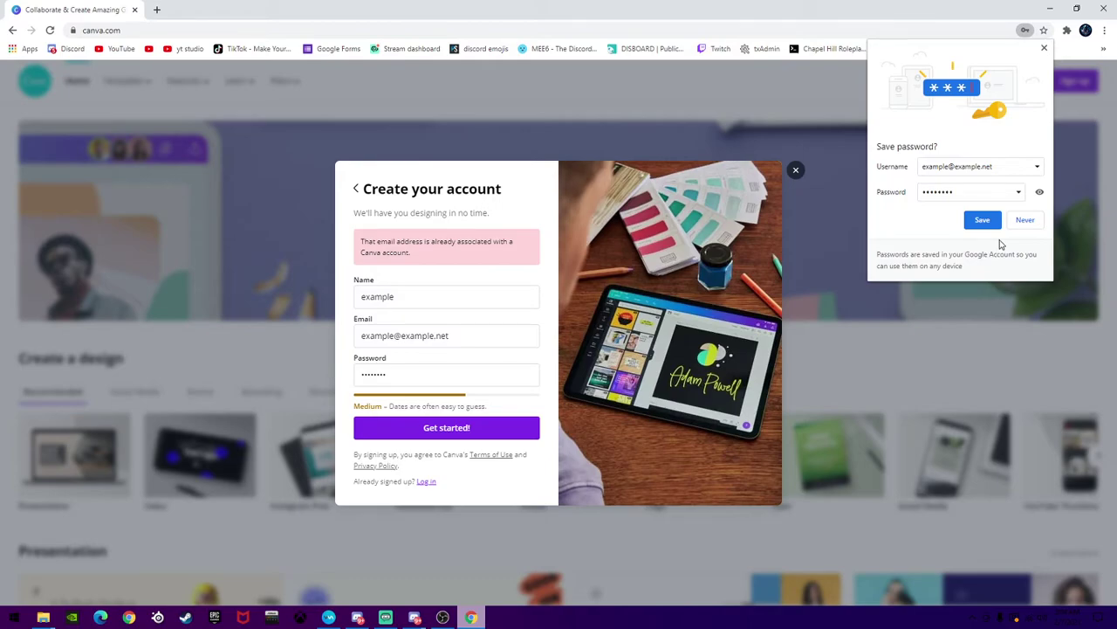
# Decline Chrome's password save, change the e-mail domain, and resubmit the sign-up
pyautogui.click(1024, 220)
pyautogui.click(416, 336)
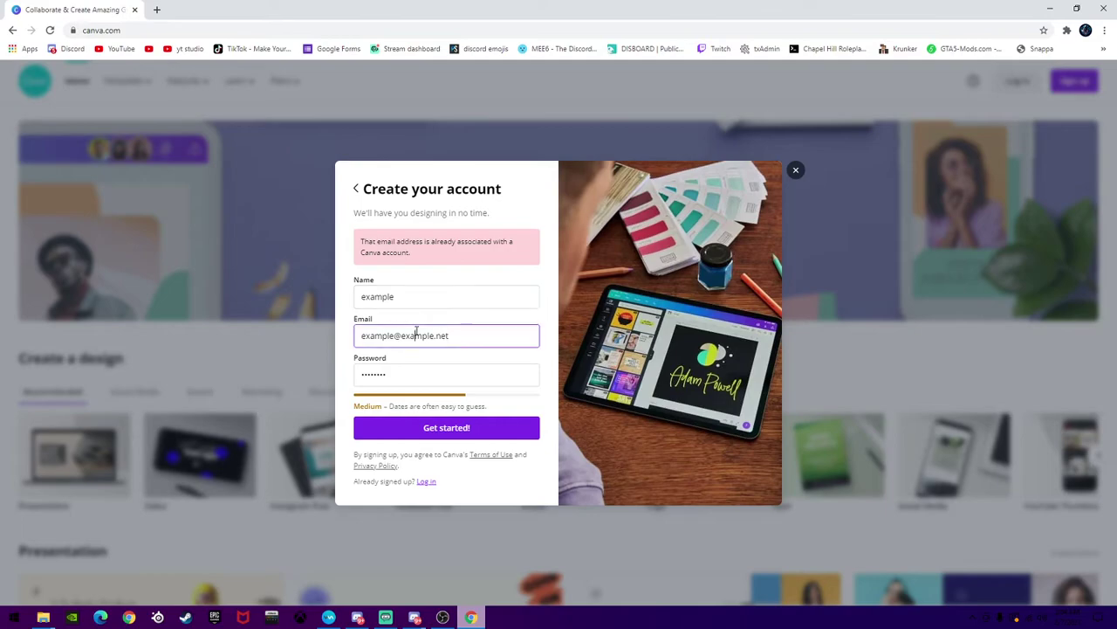
pyautogui.press('BackSpace')
pyautogui.press('BackSpace')
pyautogui.press('BackSpace')
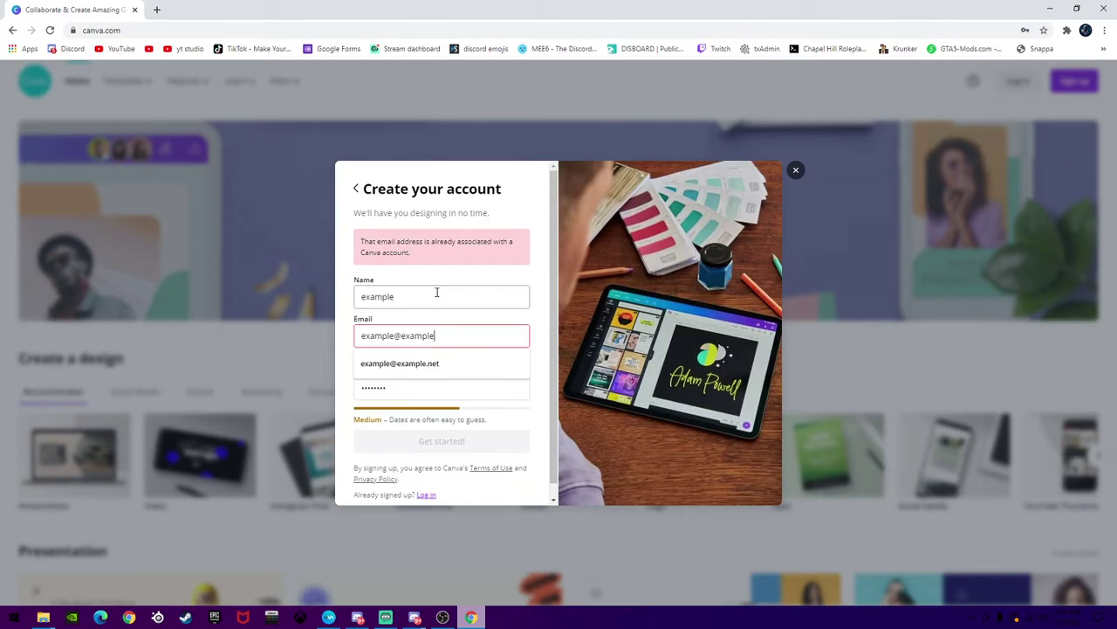
pyautogui.press('BackSpace')
pyautogui.press('BackSpace')
pyautogui.press('BackSpace')
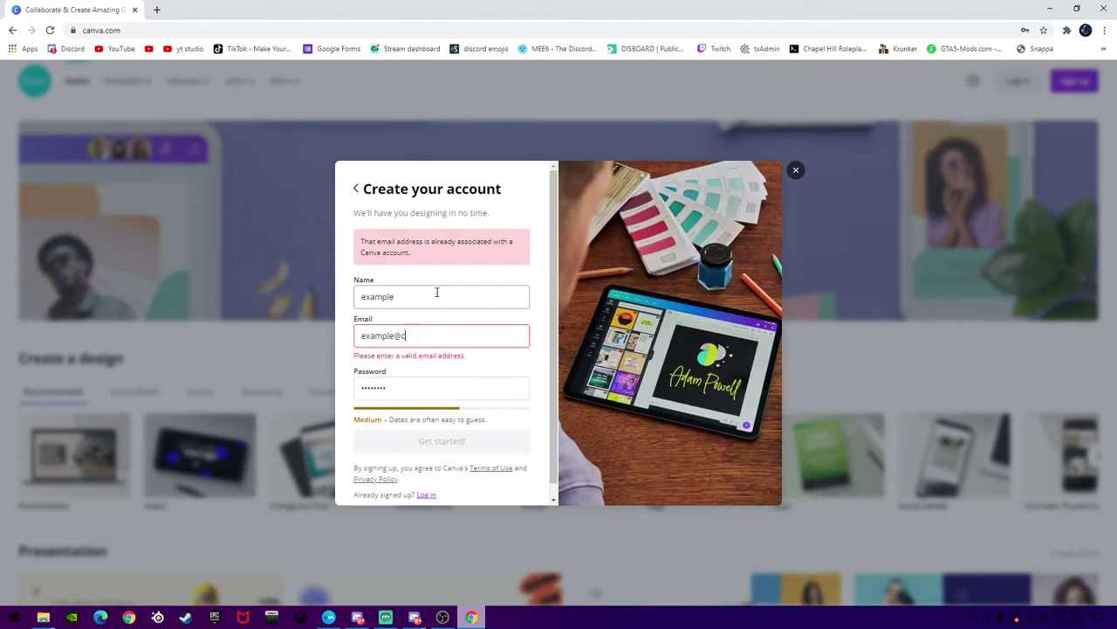
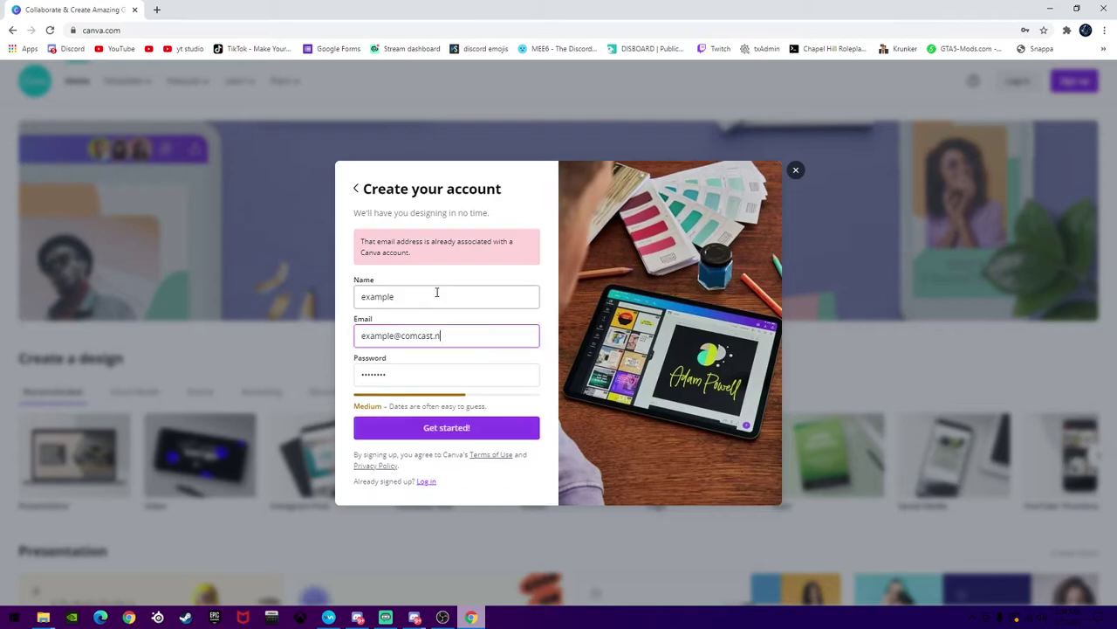
pyautogui.click(410, 427)
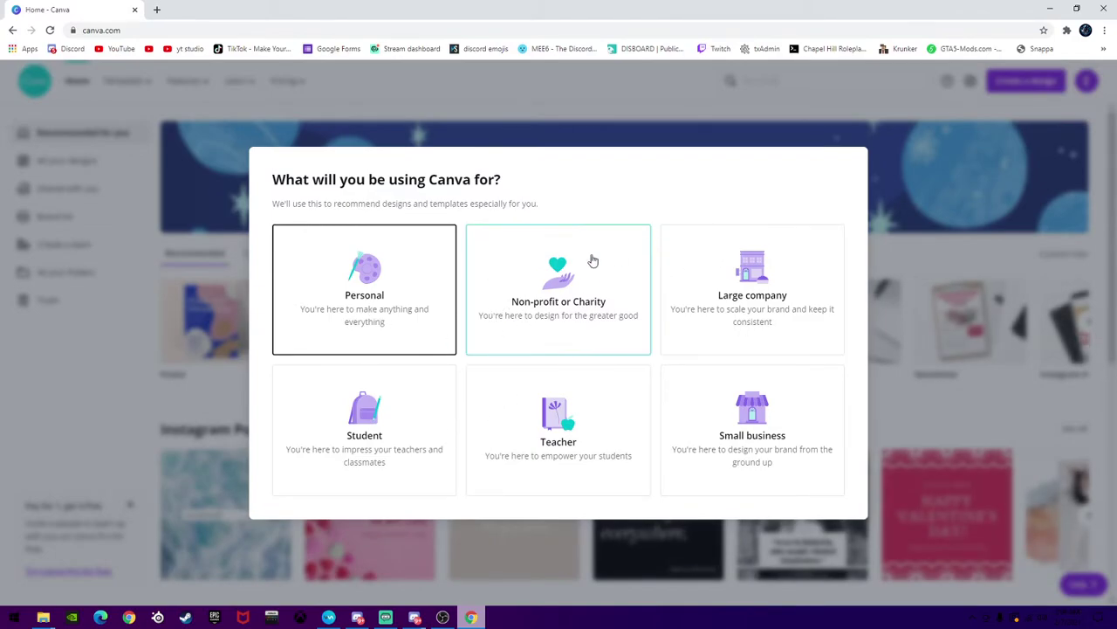
# Choose personal use, skip the Canva Pro trial, and start a new Logo design
pyautogui.click(381, 309)
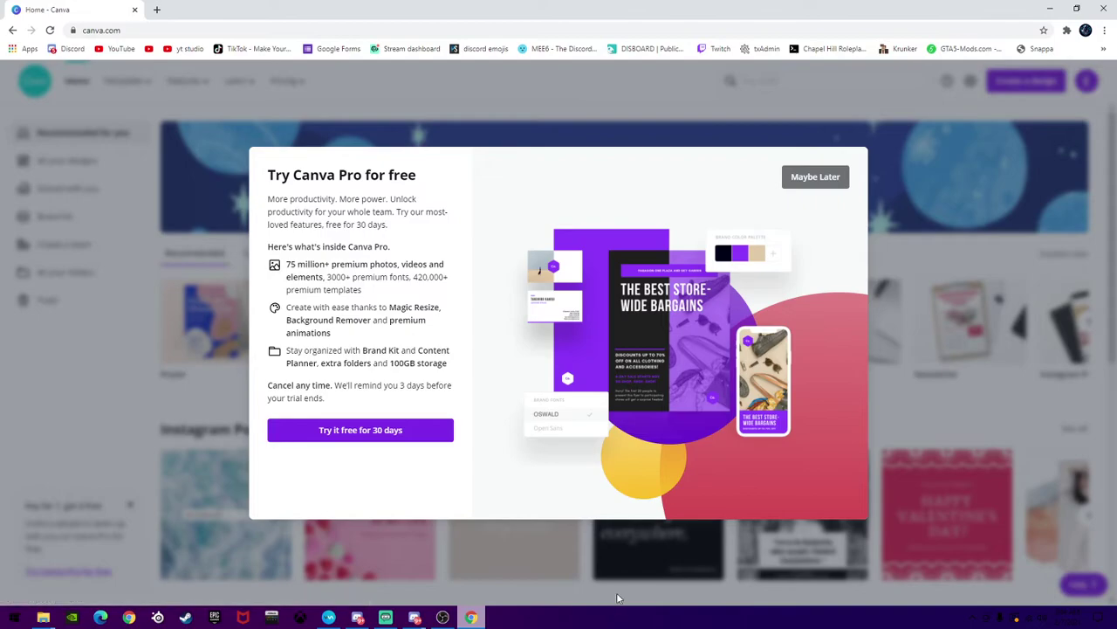
pyautogui.click(815, 177)
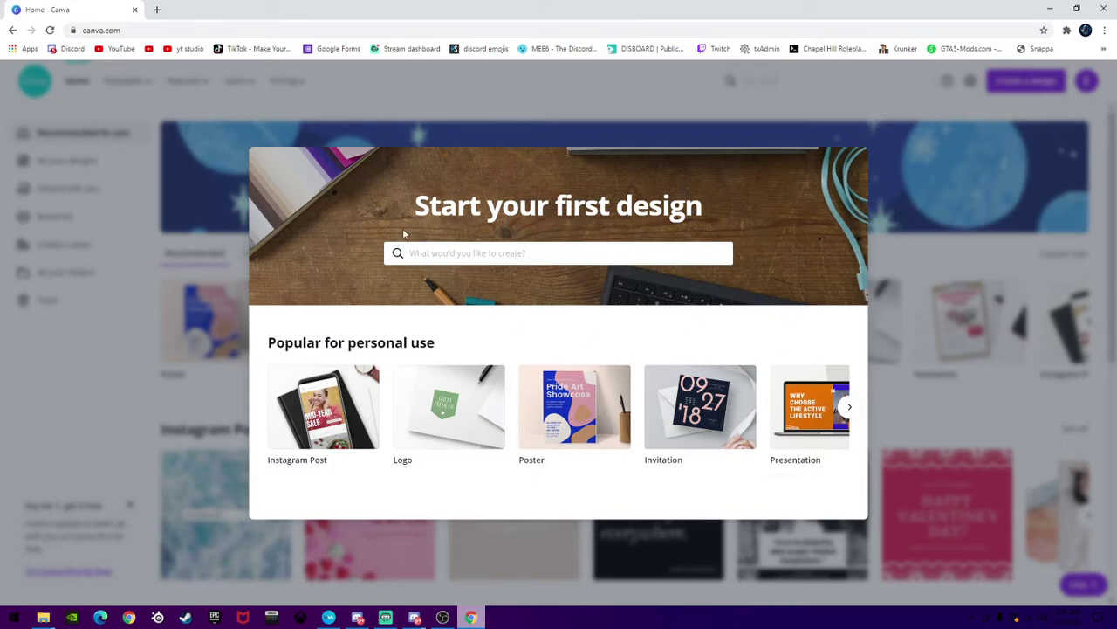
pyautogui.click(415, 253)
pyautogui.scroll(-1, 495, 374)
pyautogui.scroll(-2, 498, 373)
pyautogui.scroll(2, 471, 349)
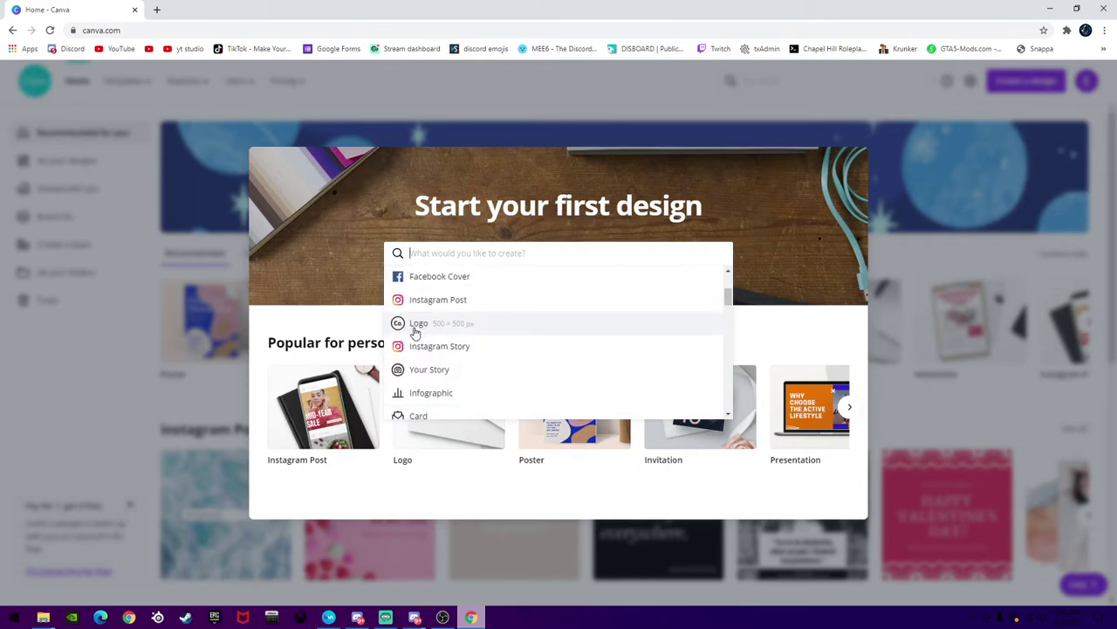
pyautogui.scroll(3, 429, 324)
pyautogui.scroll(-3, 450, 309)
pyautogui.scroll(2, 424, 300)
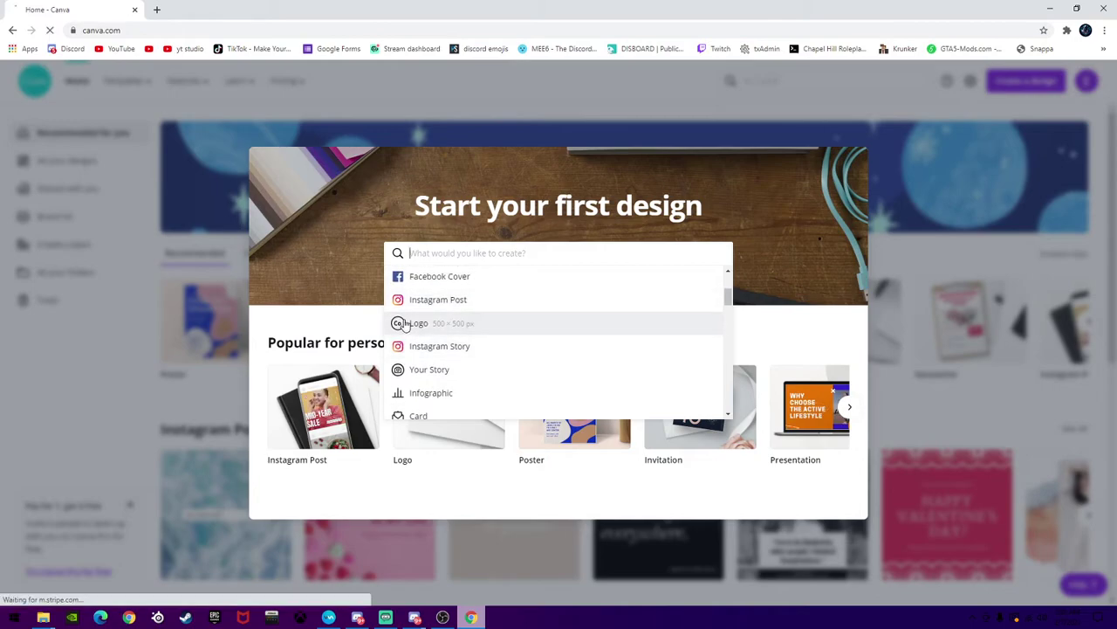
pyautogui.click(404, 323)
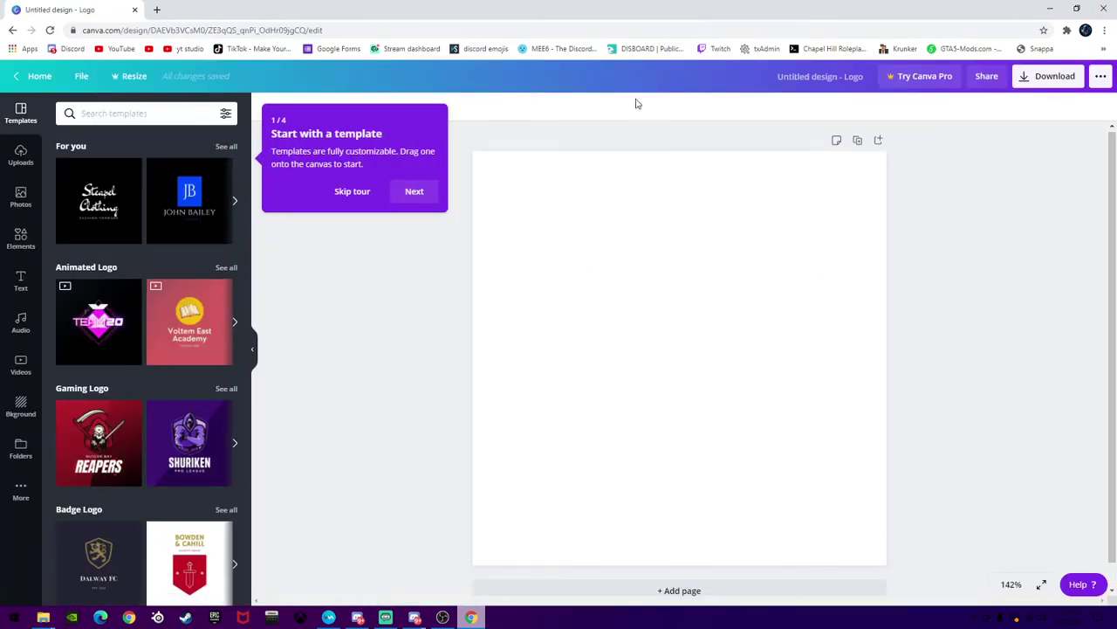
# Skip the 'Start with a template' tour and bring up the Backgrounds panel
pyautogui.scroll(-1, 155, 286)
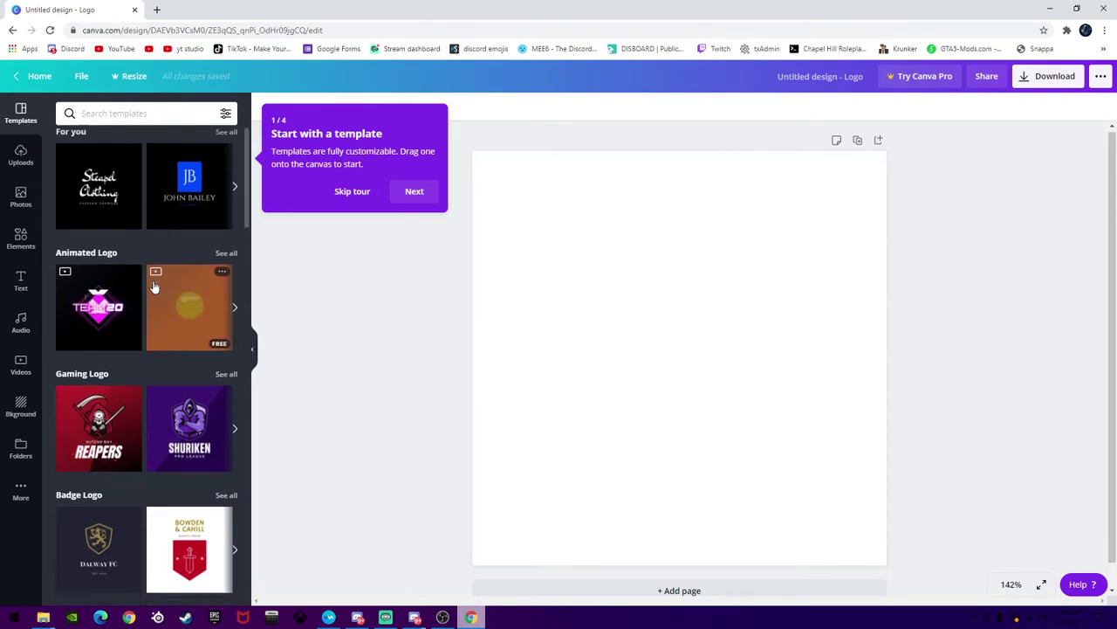
pyautogui.scroll(-2, 154, 286)
pyautogui.scroll(1, 155, 285)
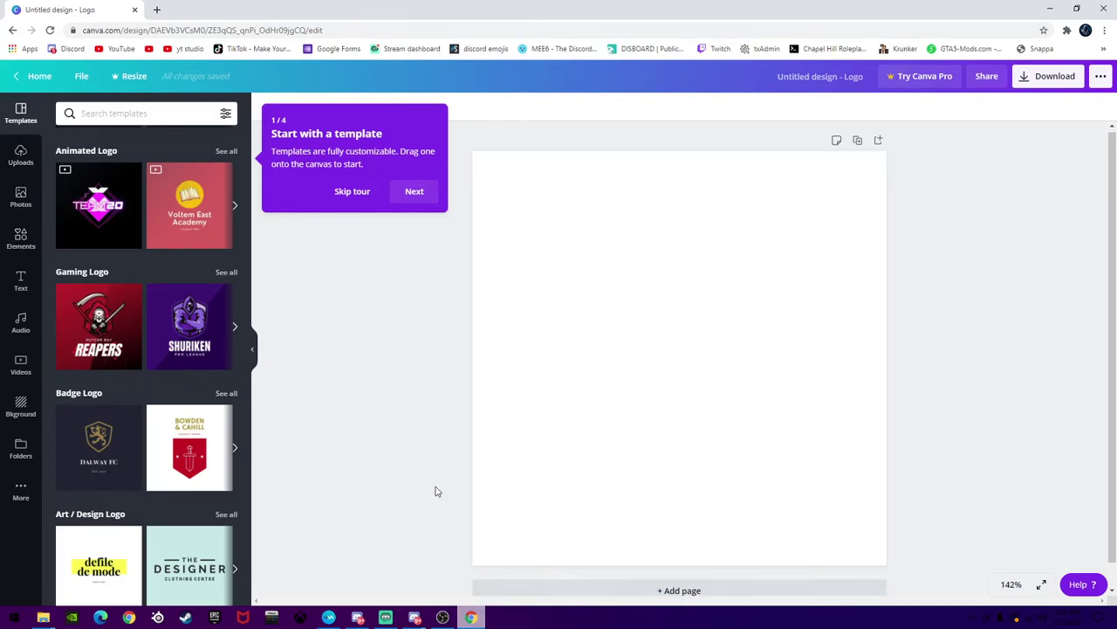
pyautogui.click(336, 197)
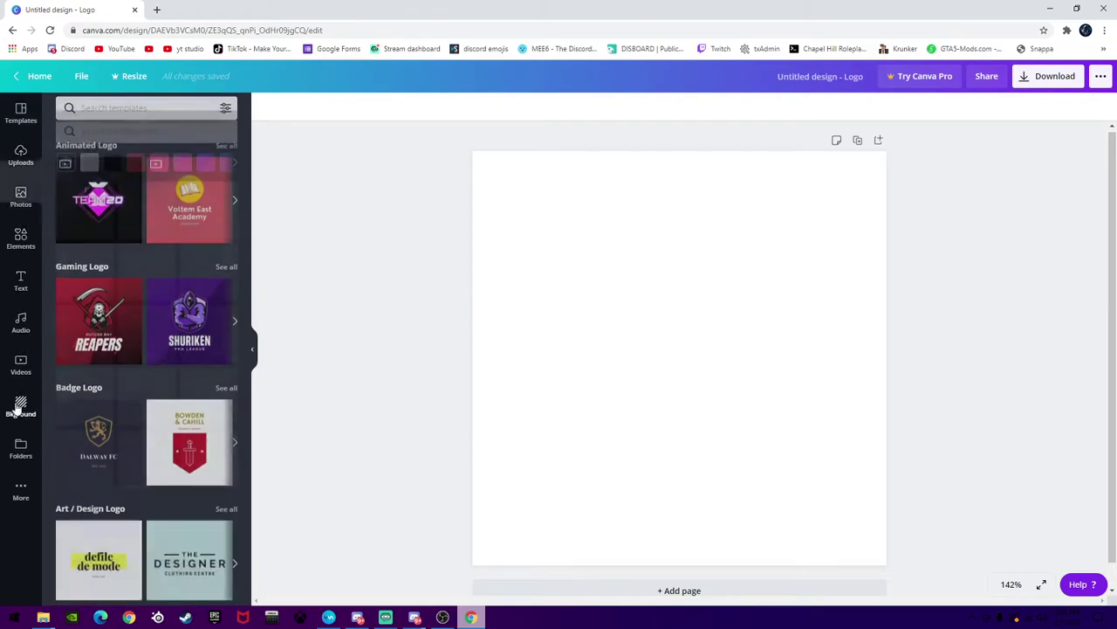
pyautogui.click(20, 407)
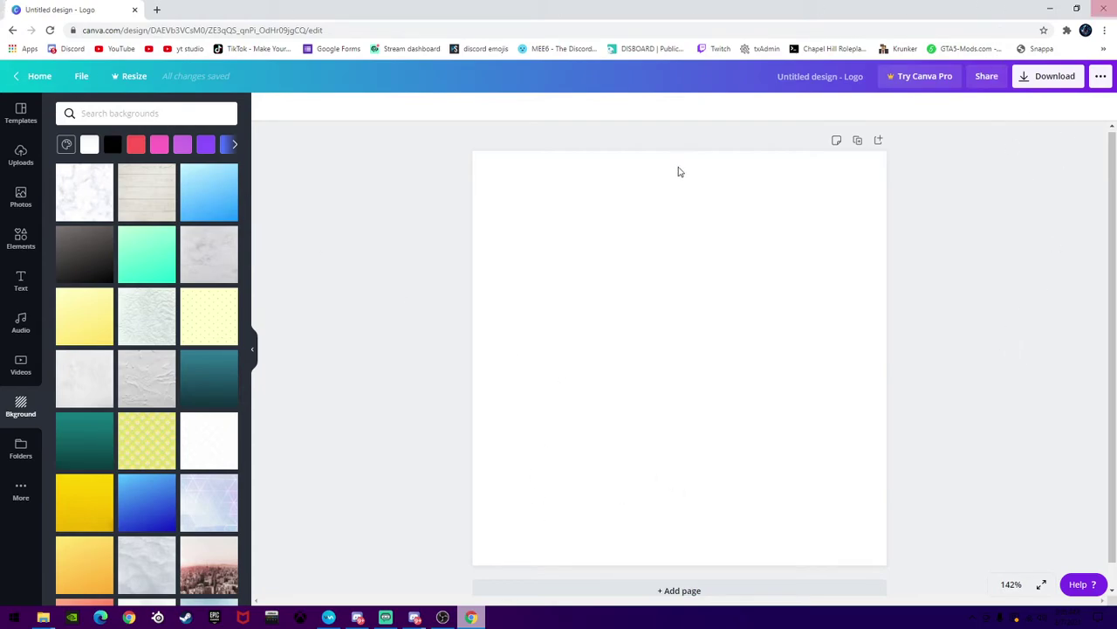
# Apply the pink-toned city skyline photo as the logo page background
pyautogui.scroll(-5, 205, 389)
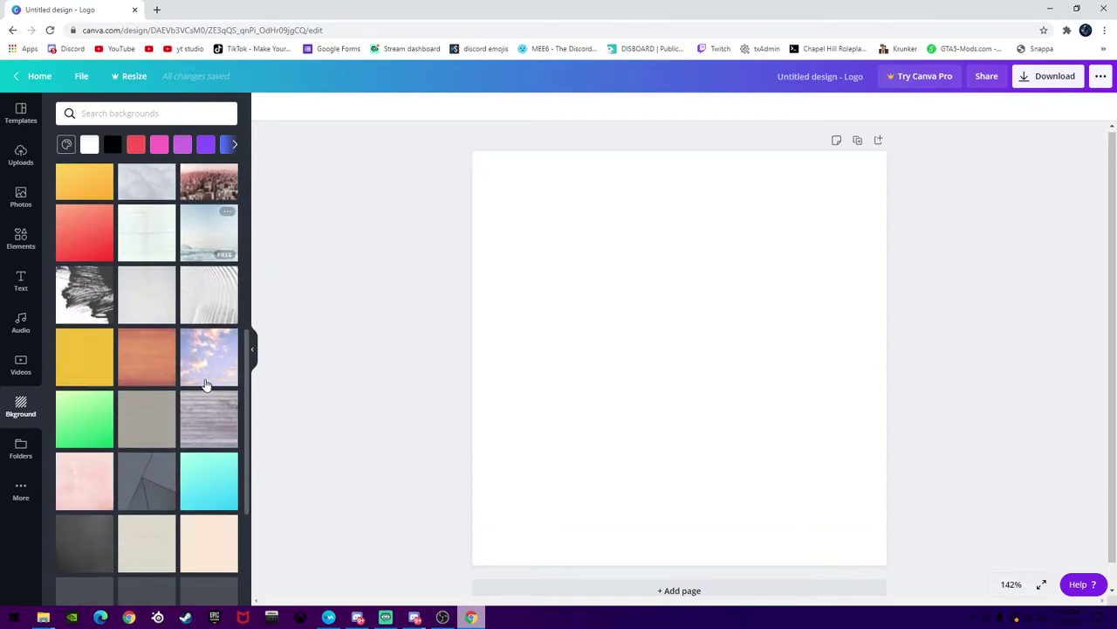
pyautogui.scroll(5, 73, 368)
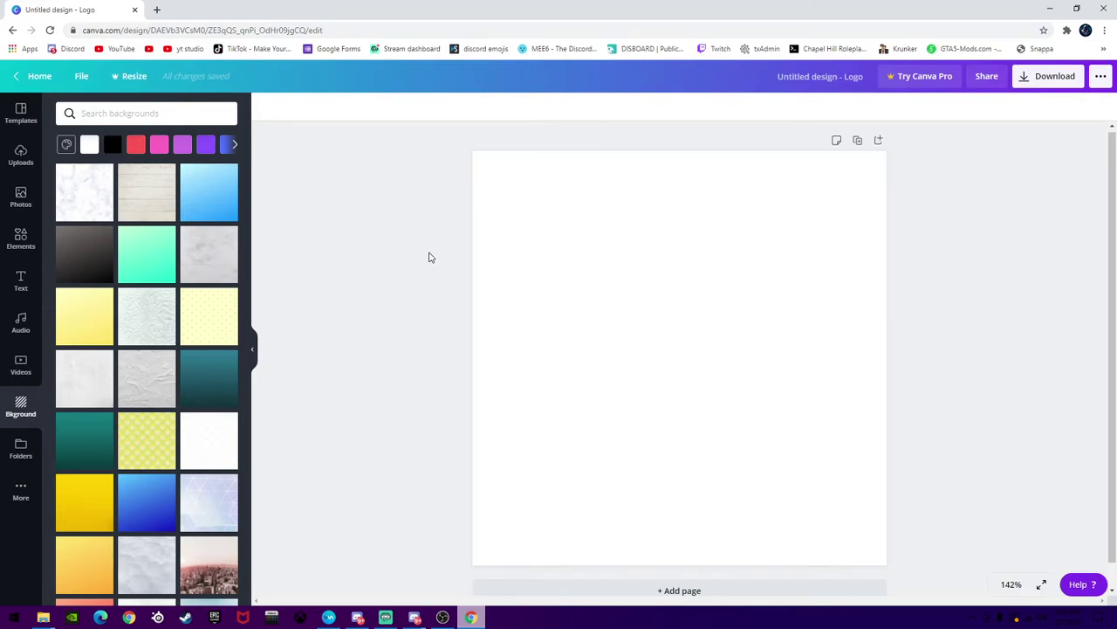
pyautogui.scroll(-3, 206, 377)
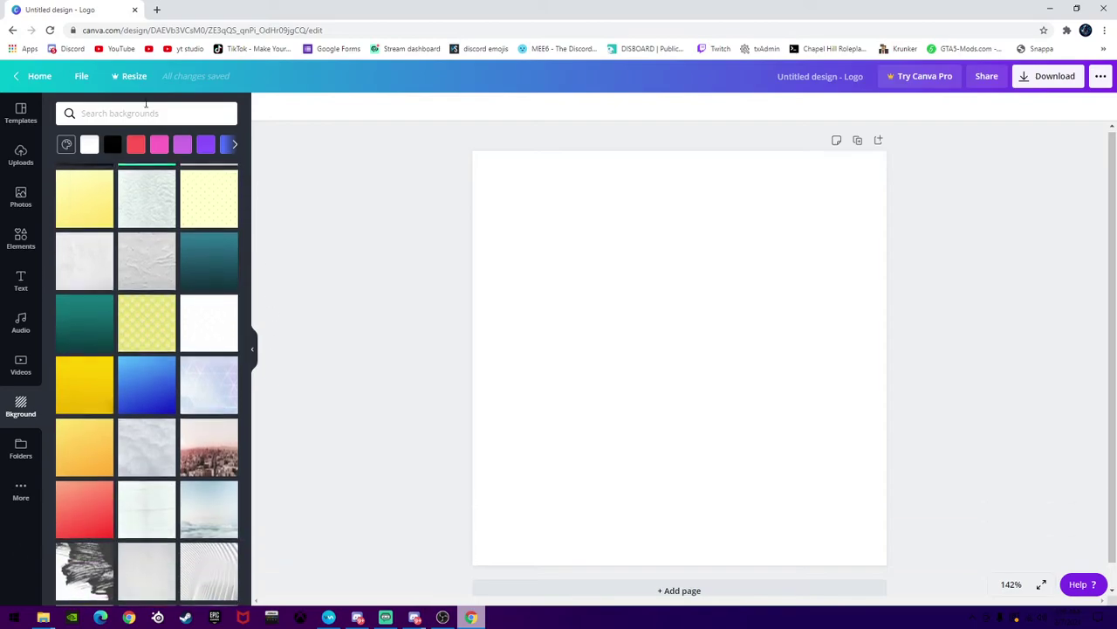
pyautogui.scroll(-4, 206, 377)
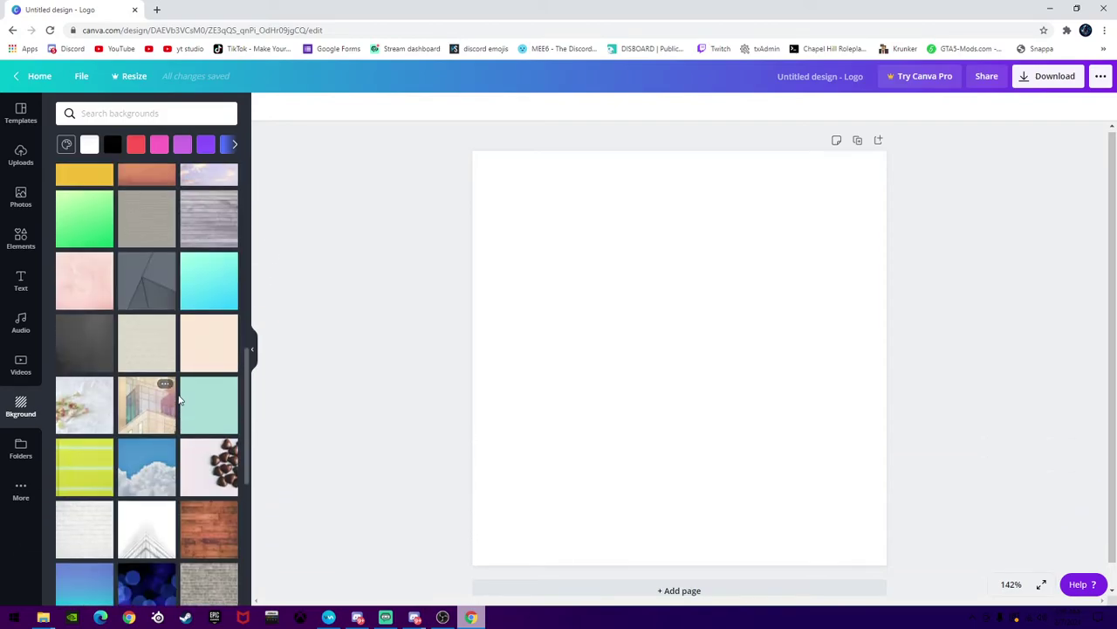
pyautogui.scroll(5, 218, 523)
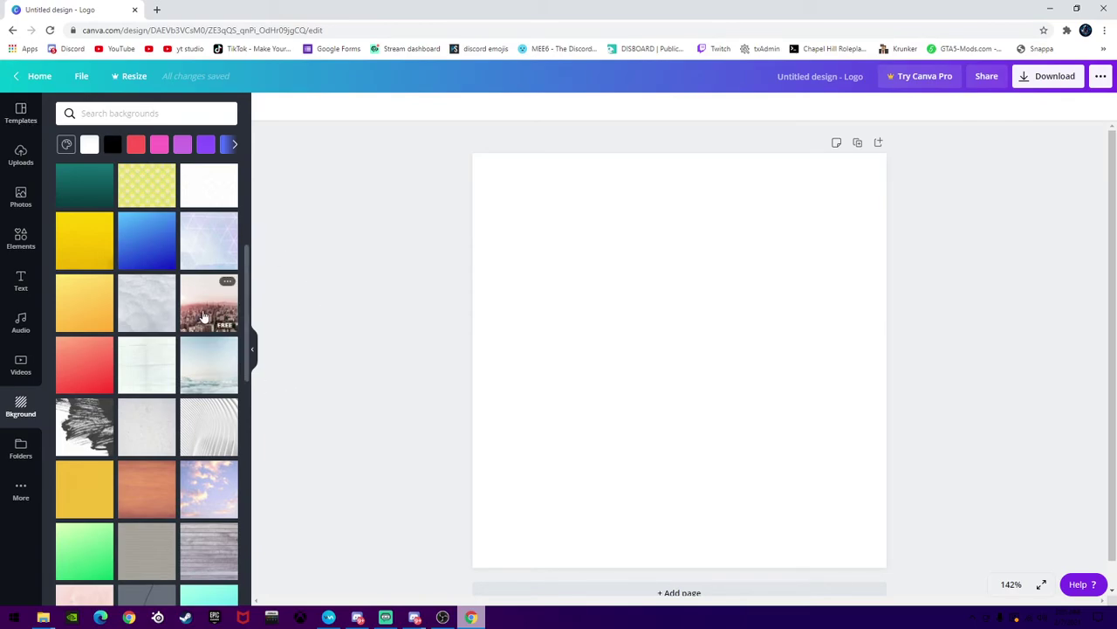
pyautogui.click(203, 314)
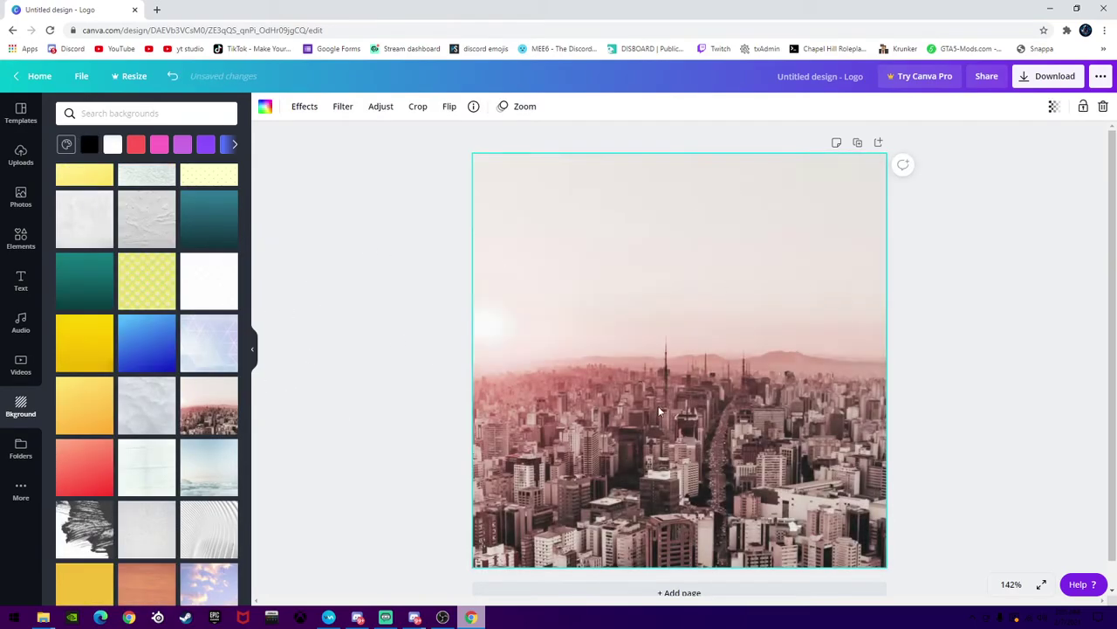
# Swap the city photo for the light-to-deep blue gradient background
pyautogui.click(1008, 439)
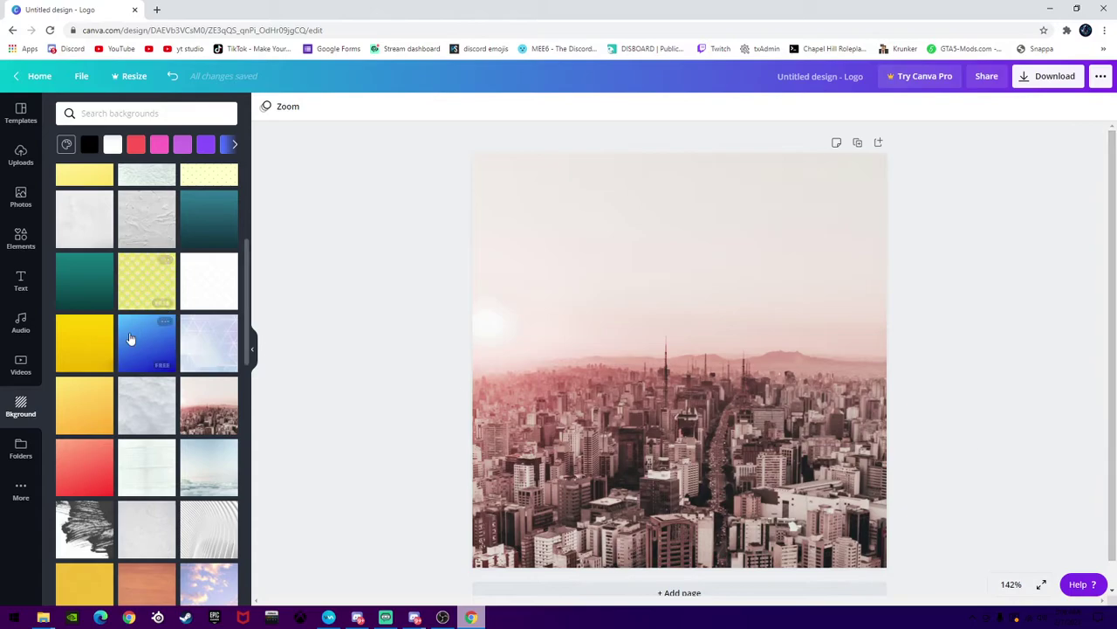
pyautogui.click(128, 329)
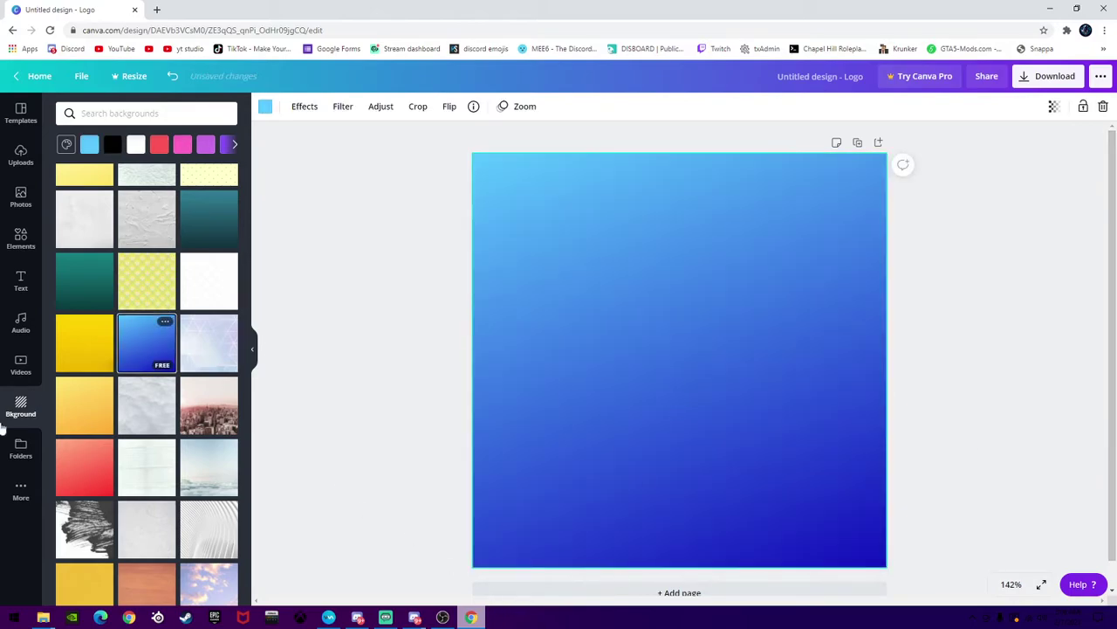
pyautogui.click(491, 603)
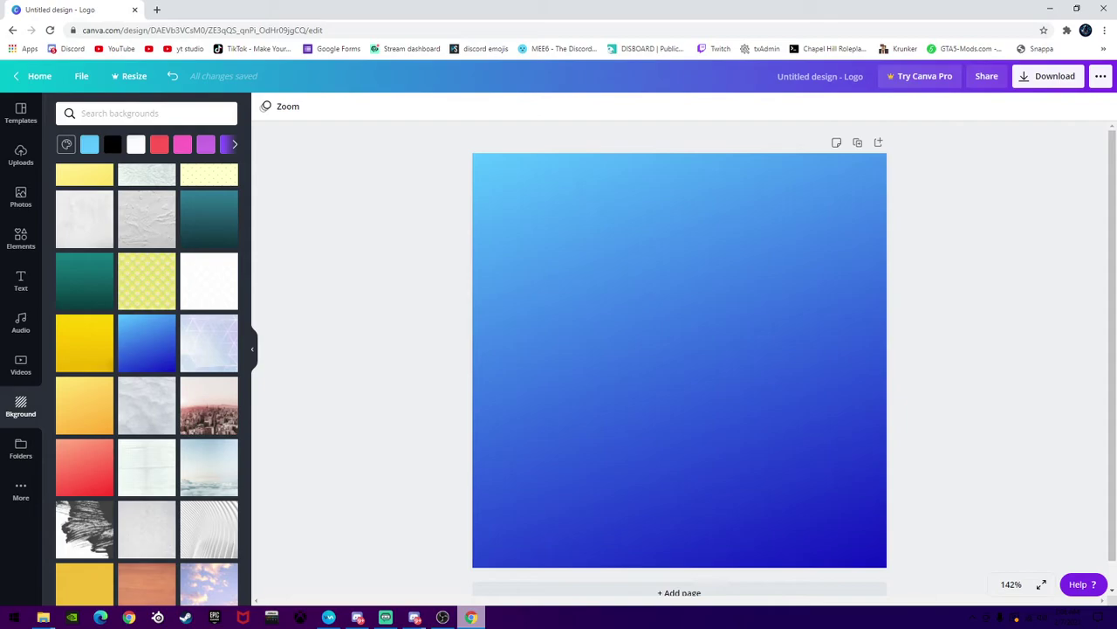
pyautogui.click(13, 286)
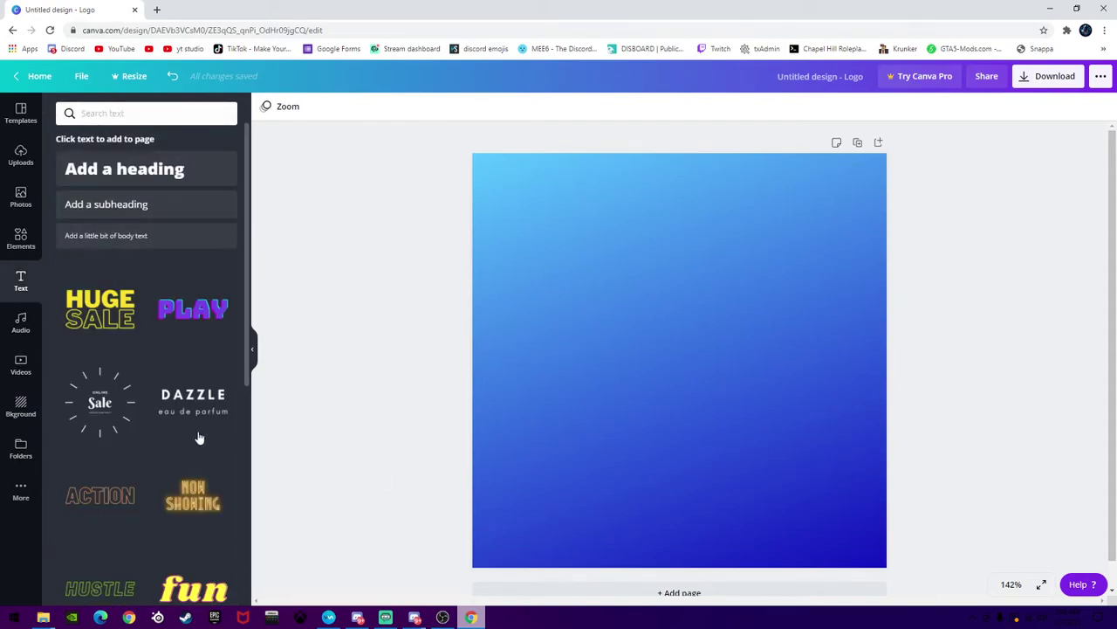
# Add the purple PLAY text style (Bungee, size 107) to the blue page
pyautogui.scroll(-2, 199, 436)
pyautogui.scroll(2, 205, 410)
pyautogui.scroll(-2, 211, 377)
pyautogui.scroll(2, 219, 349)
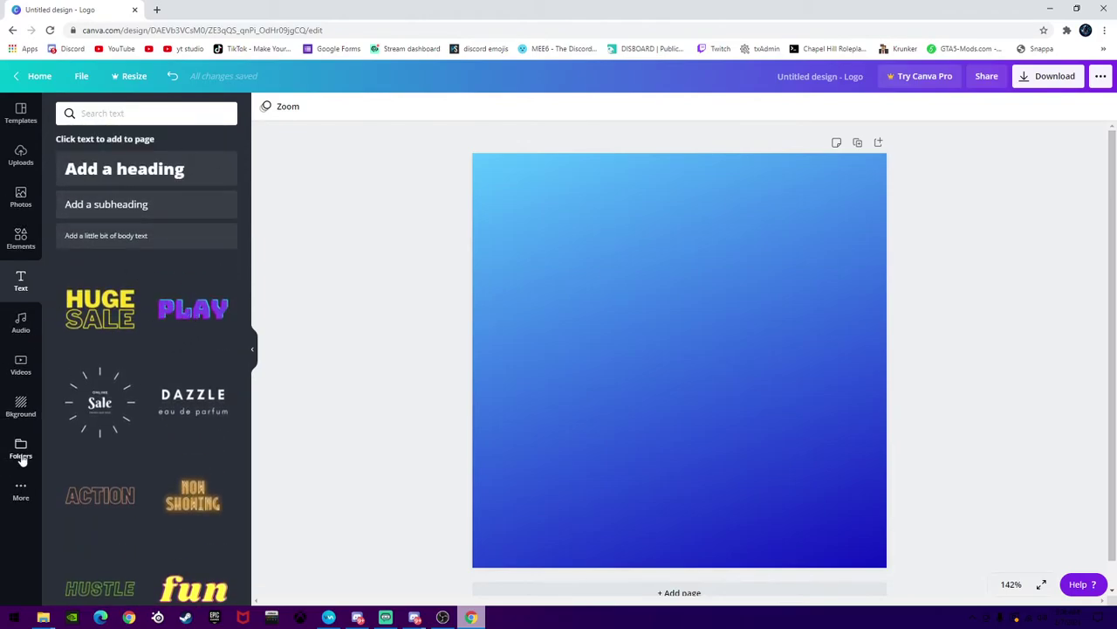
pyautogui.click(32, 416)
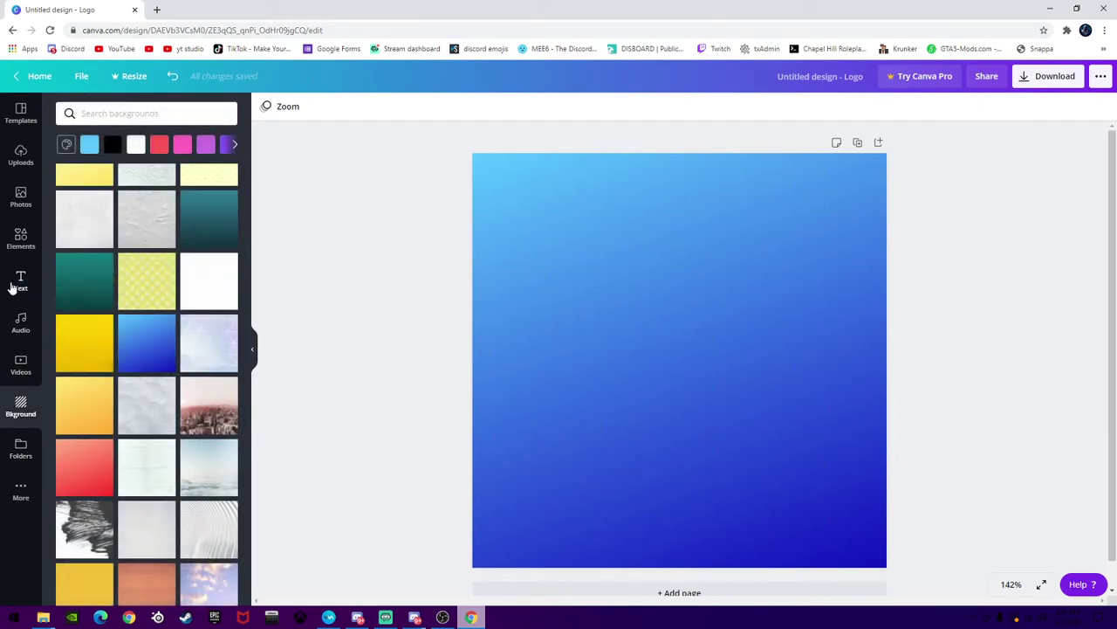
pyautogui.click(19, 281)
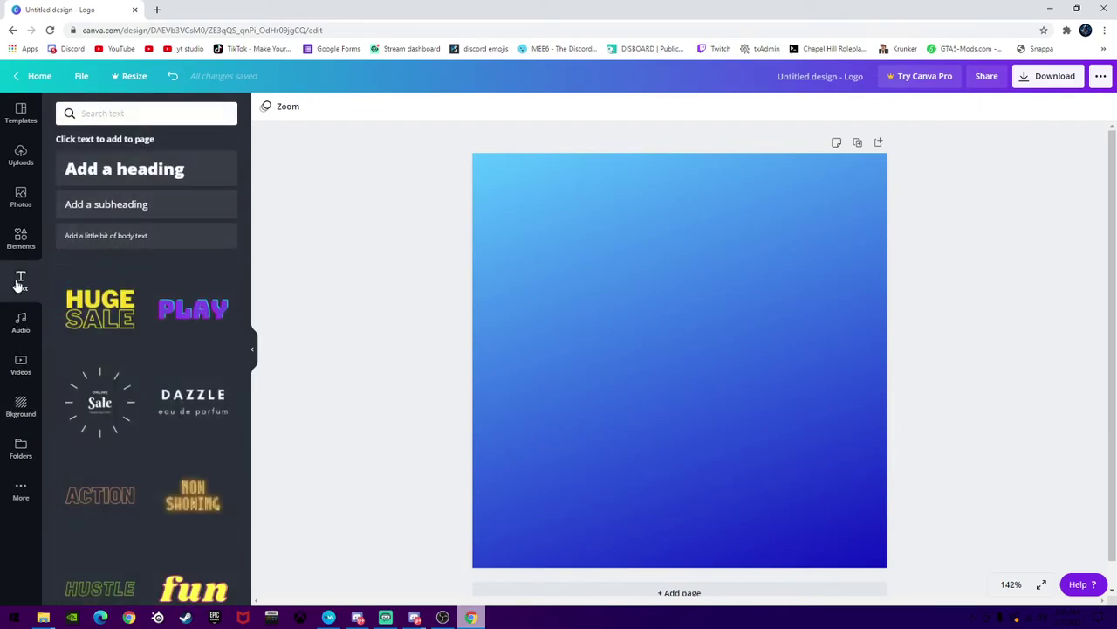
pyautogui.scroll(-5, 174, 349)
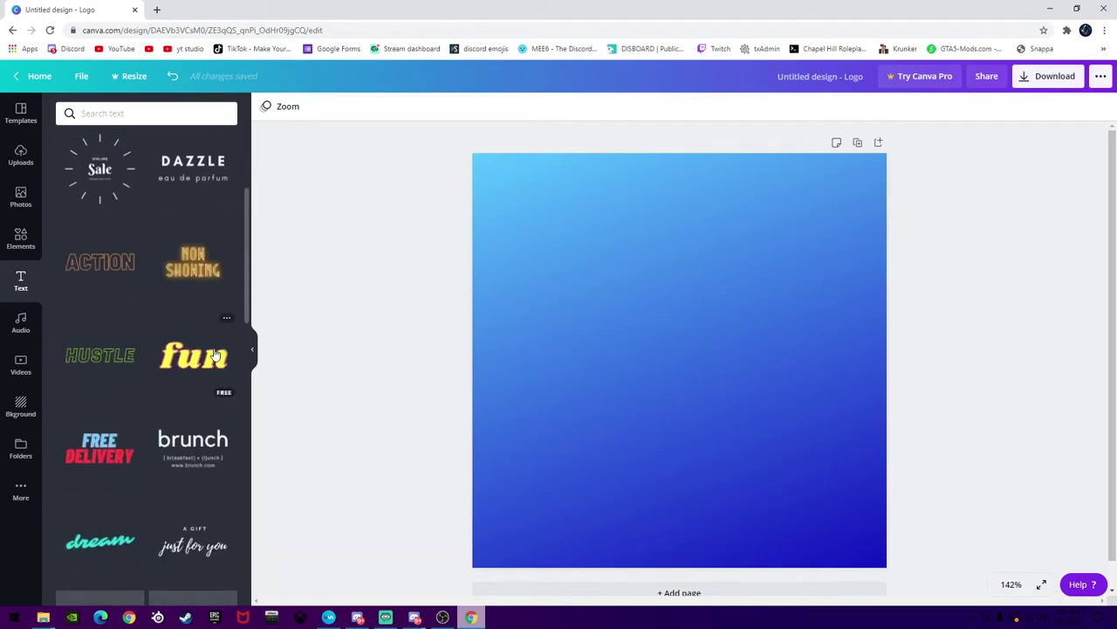
pyautogui.scroll(5, 210, 348)
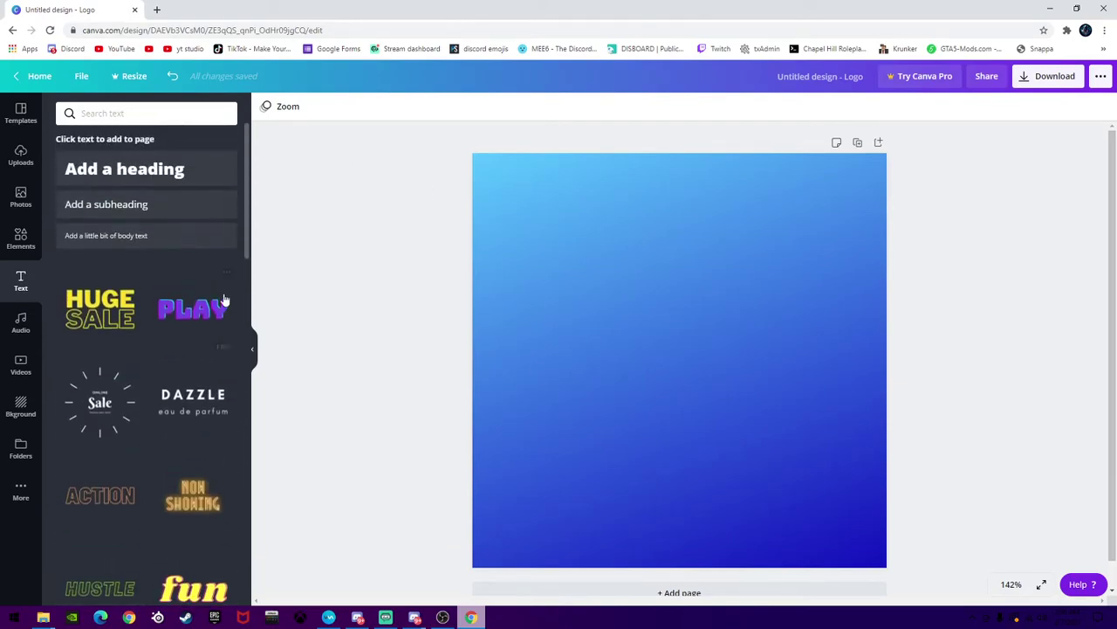
pyautogui.click(196, 310)
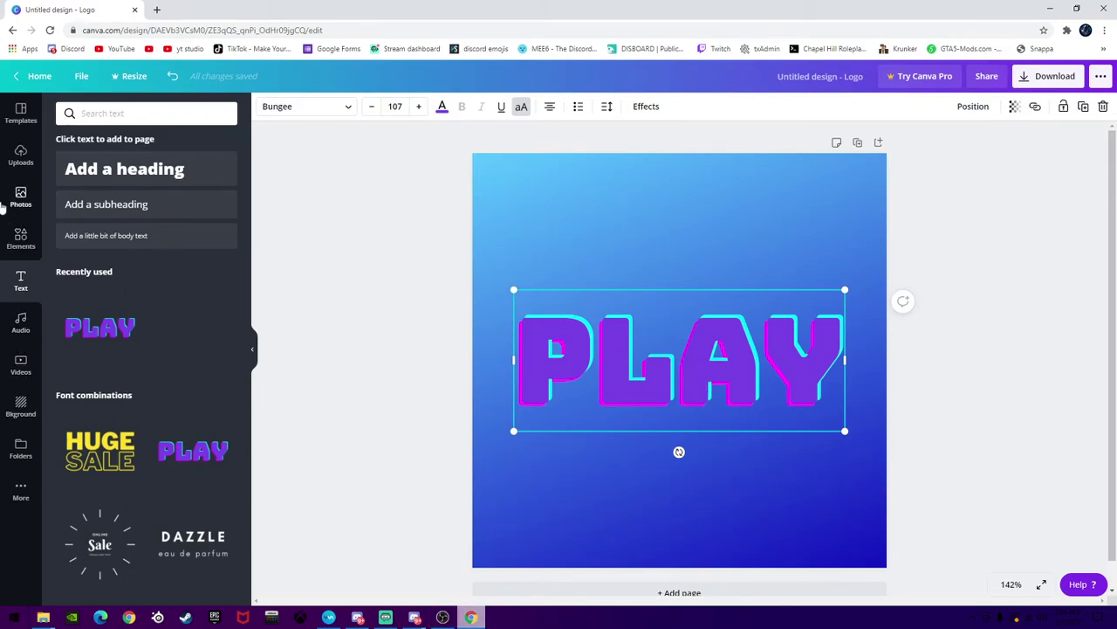
# Drag the PLAY text toward the top and replace its letters with 'EXAMPLE'
pyautogui.moveTo(728, 373); pyautogui.dragTo(669, 227)
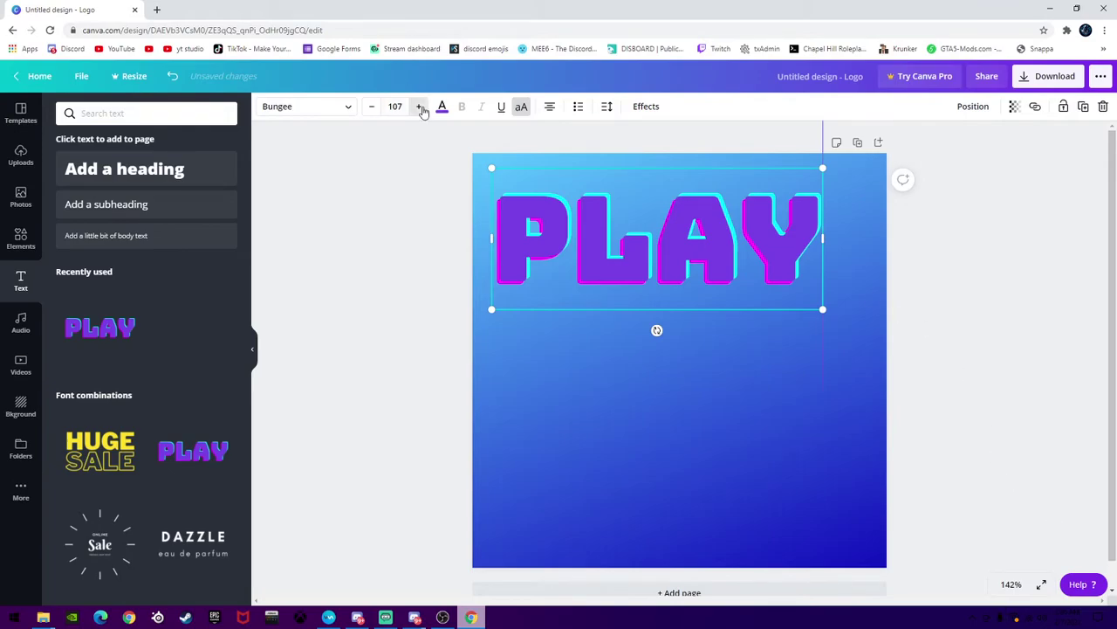
pyautogui.press('BackSpace')
pyautogui.press('BackSpace')
pyautogui.press('BackSpace')
pyautogui.press('BackSpace')
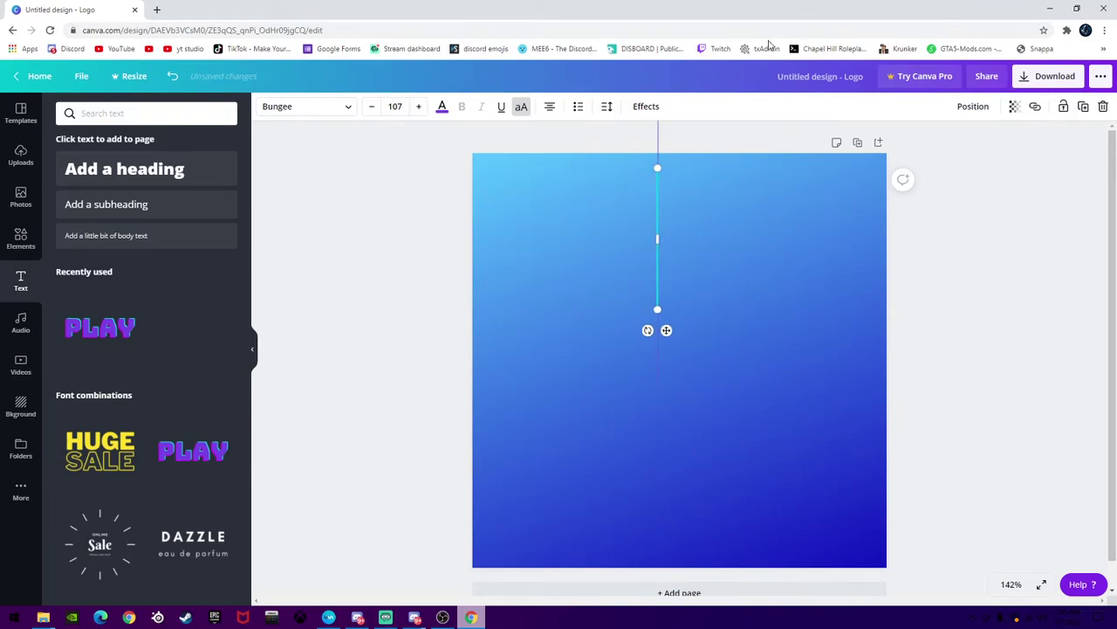
pyautogui.write('EXAMPLE')
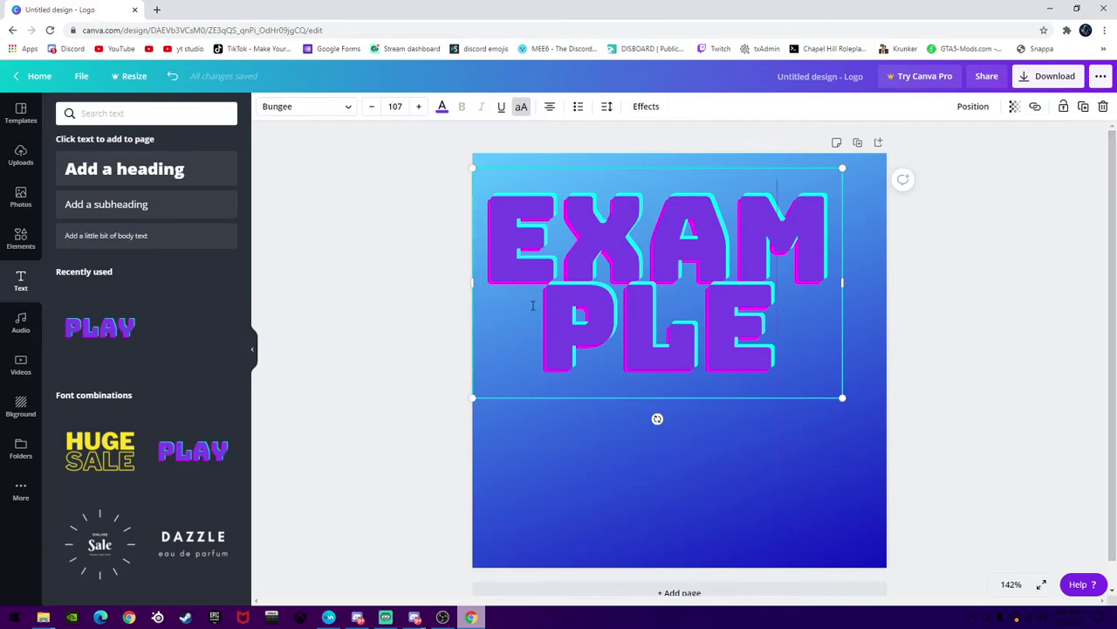
# Shrink the EXAMPLE text box to size 41.6 in the upper-left corner of the logo
pyautogui.moveTo(562, 253); pyautogui.dragTo(632, 273)
pyautogui.click(814, 339)
pyautogui.moveTo(843, 398); pyautogui.dragTo(618, 231)
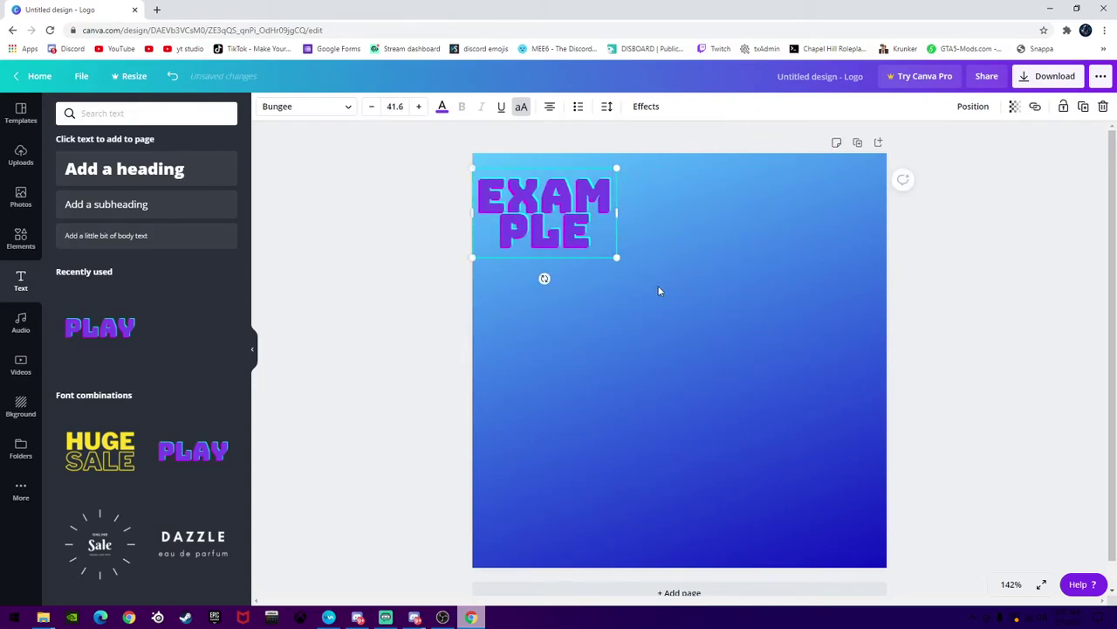